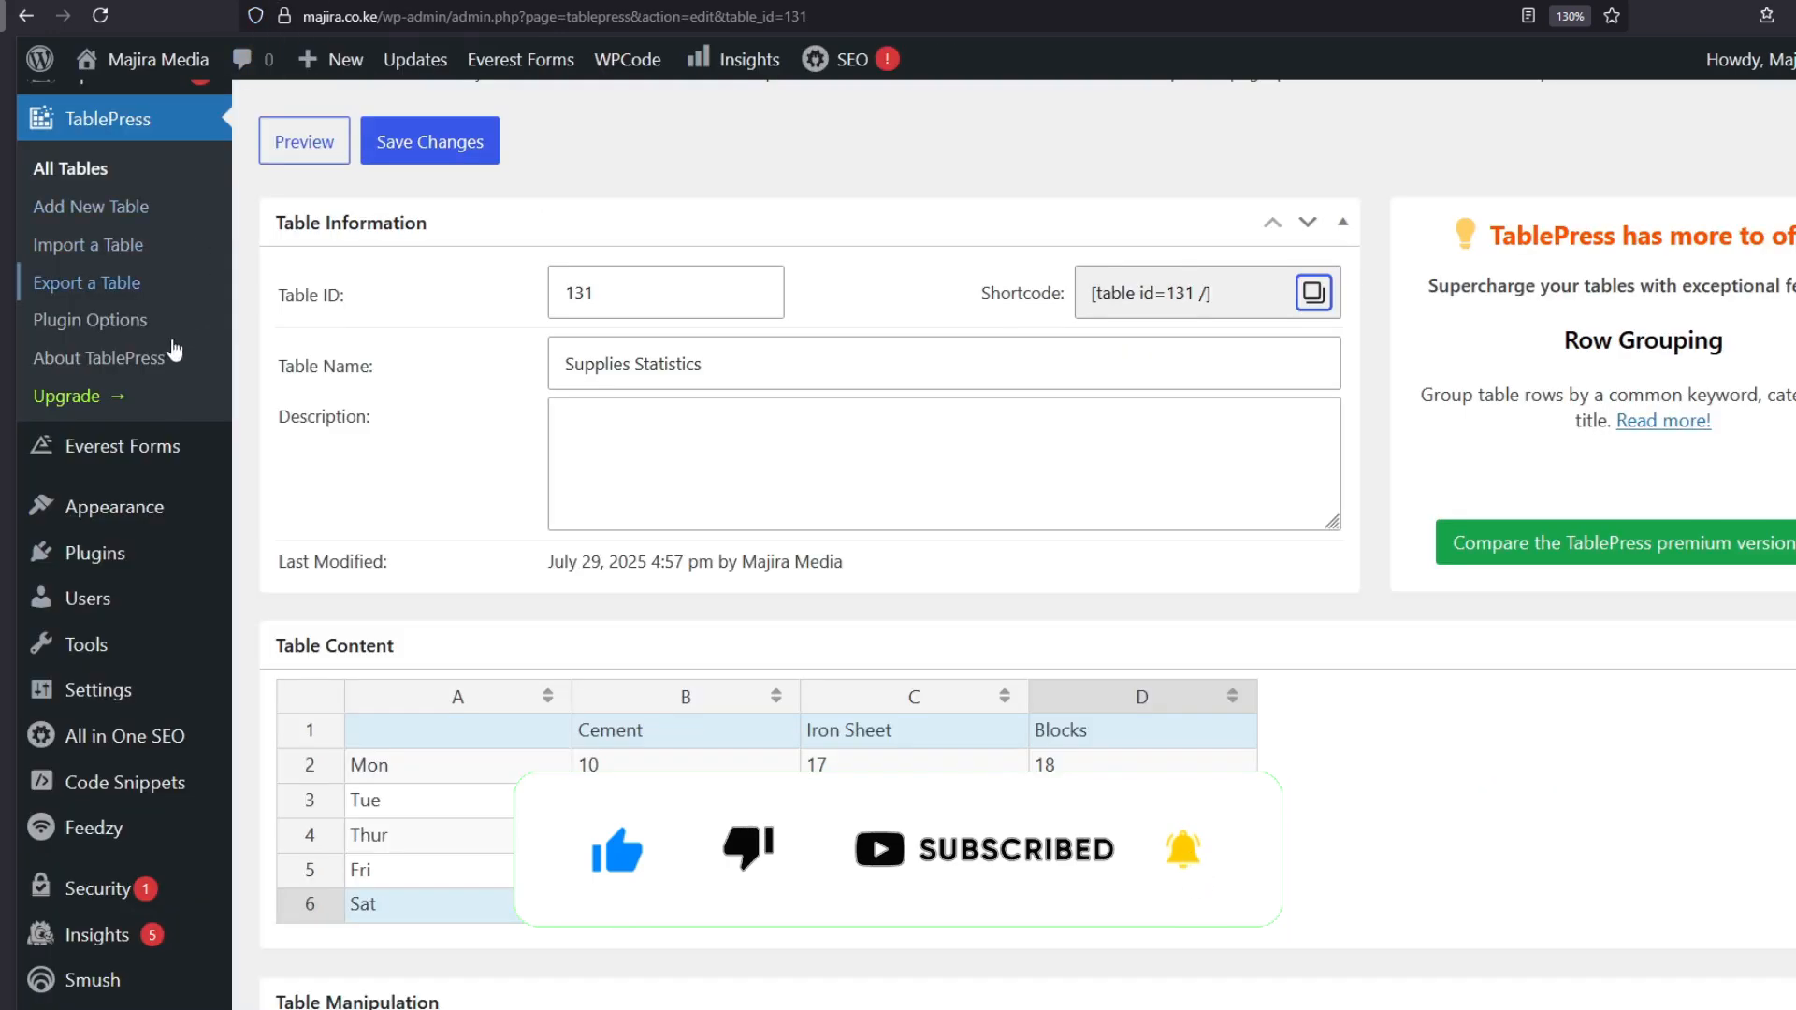
Review the Supplies Statistics table in the editor and compare it with the table in the published post
scroll(173, 350, "up", 3)
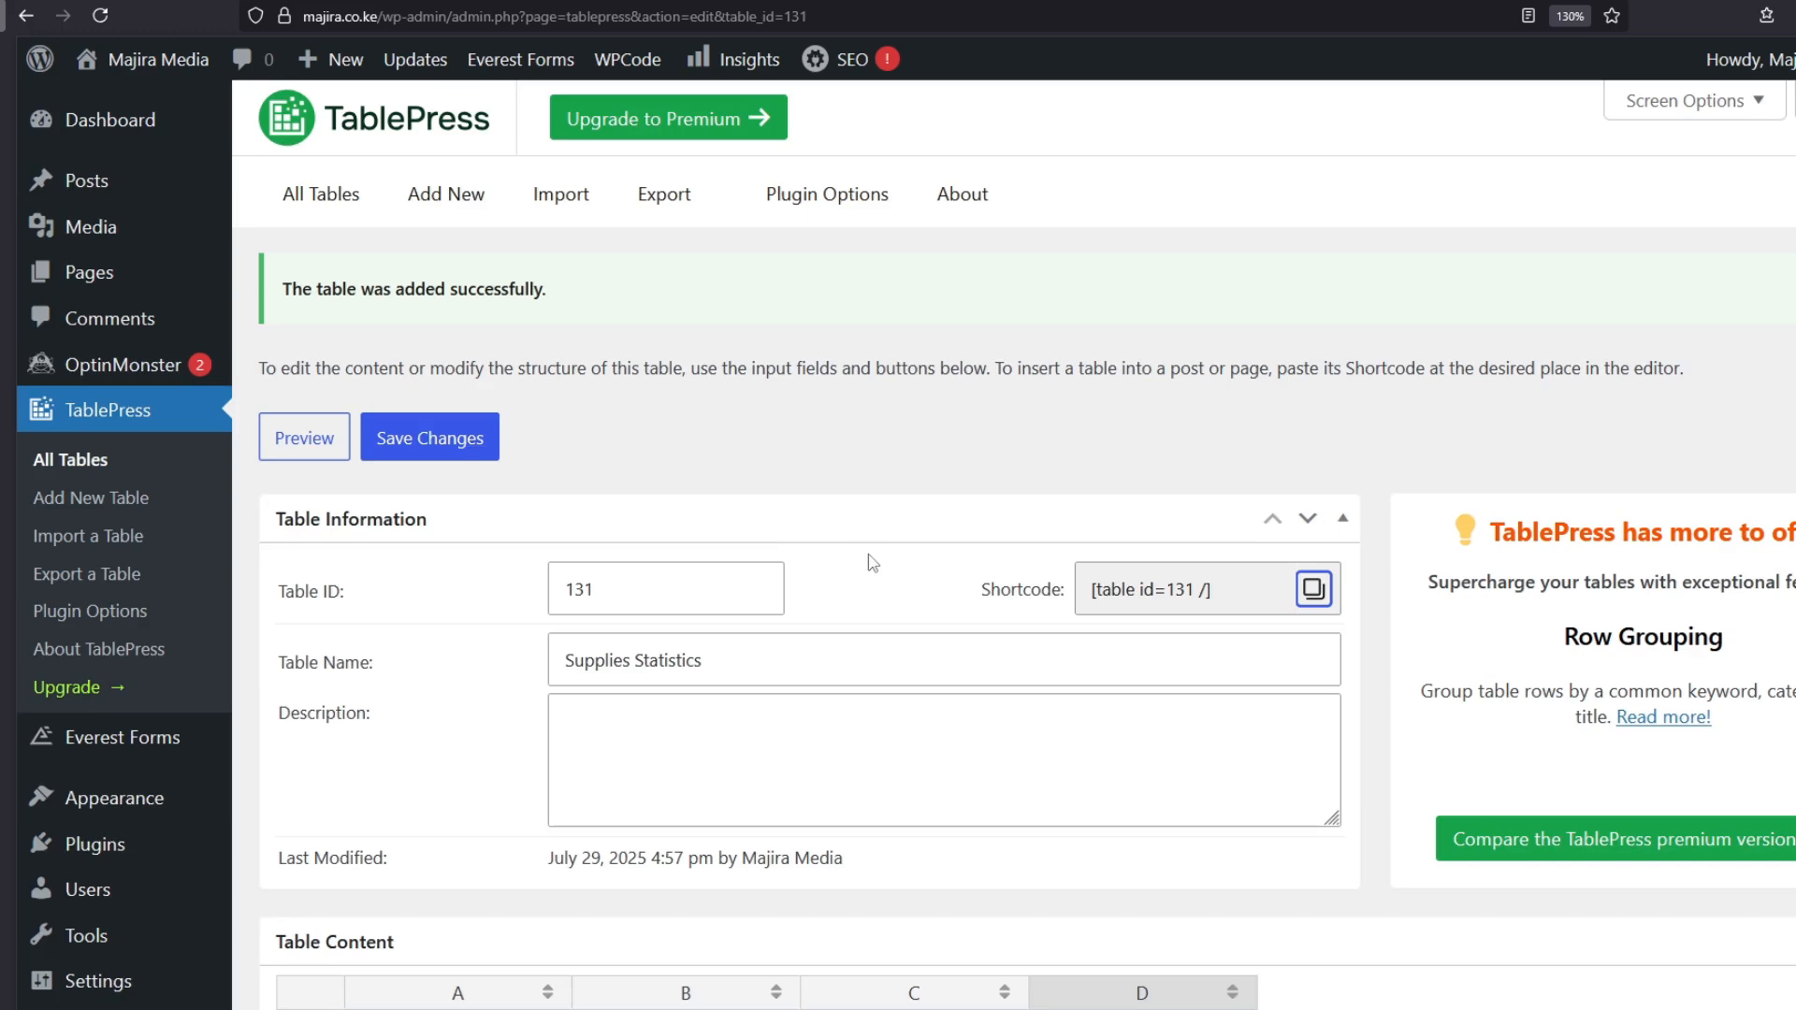
scroll(872, 562, "down", 5)
scroll(655, 468, "up", 3)
scroll(448, 405, "down", 1)
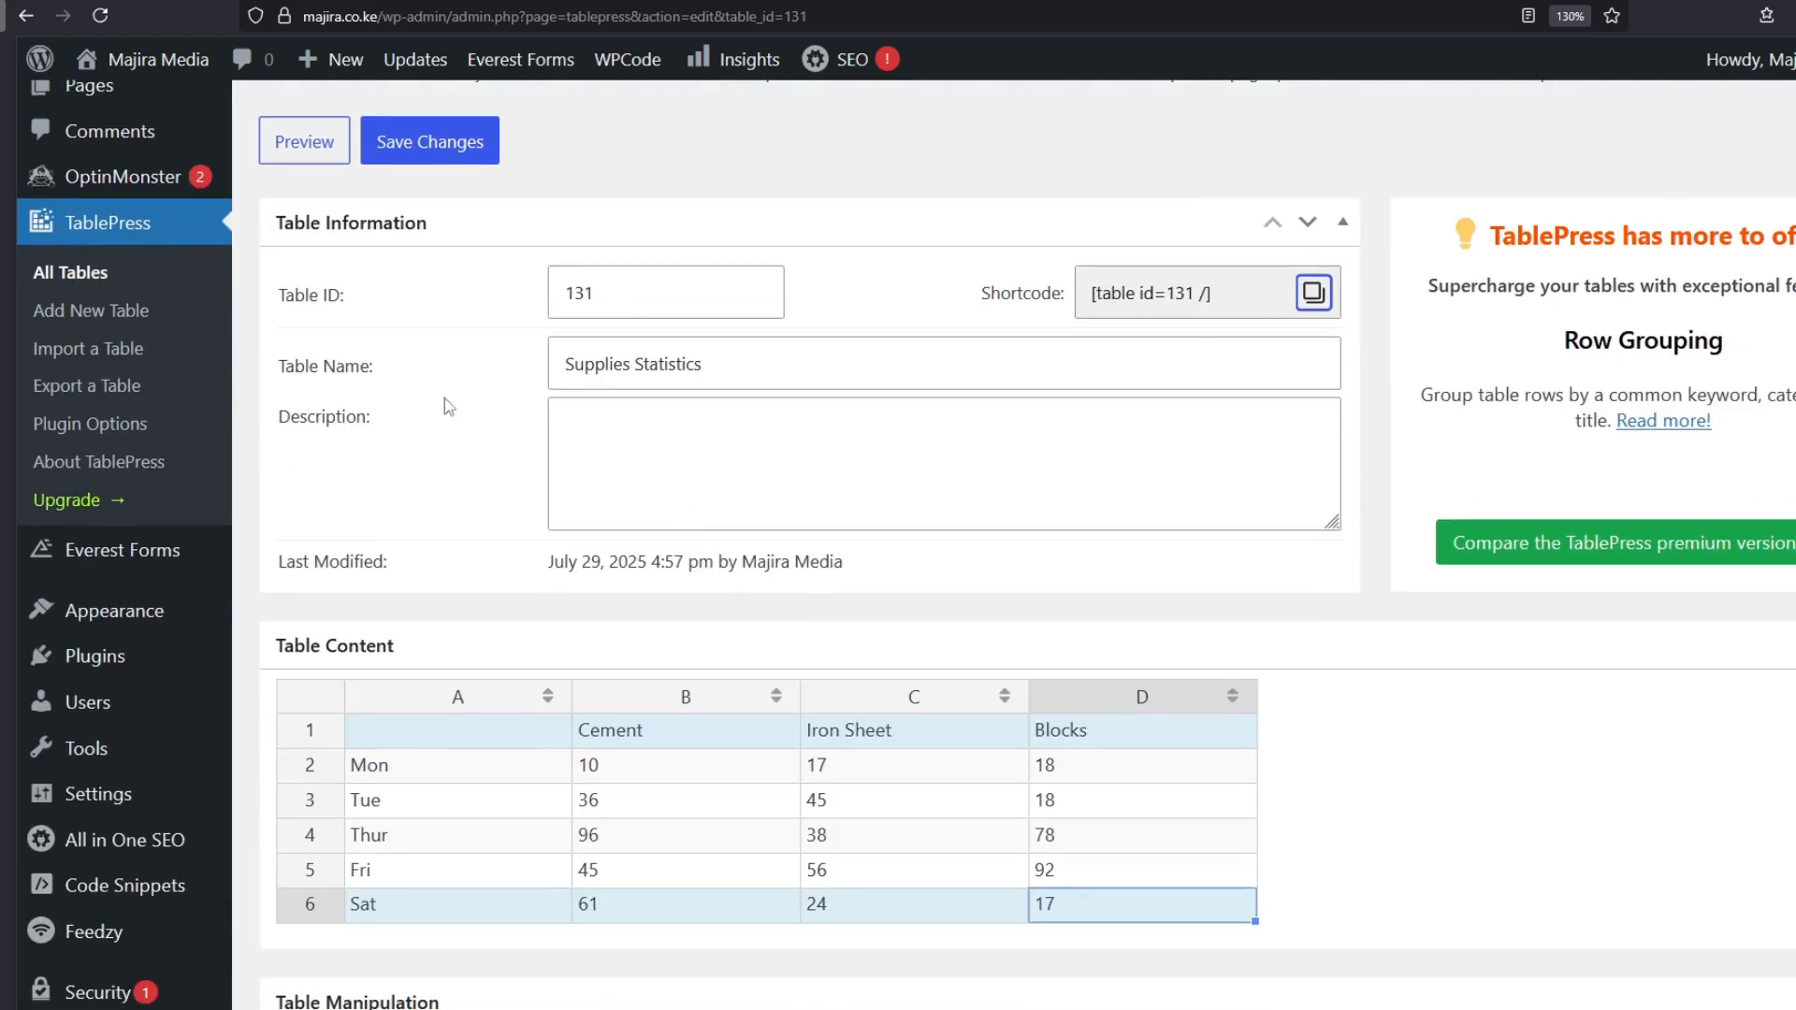
scroll(552, 618, "down", 2)
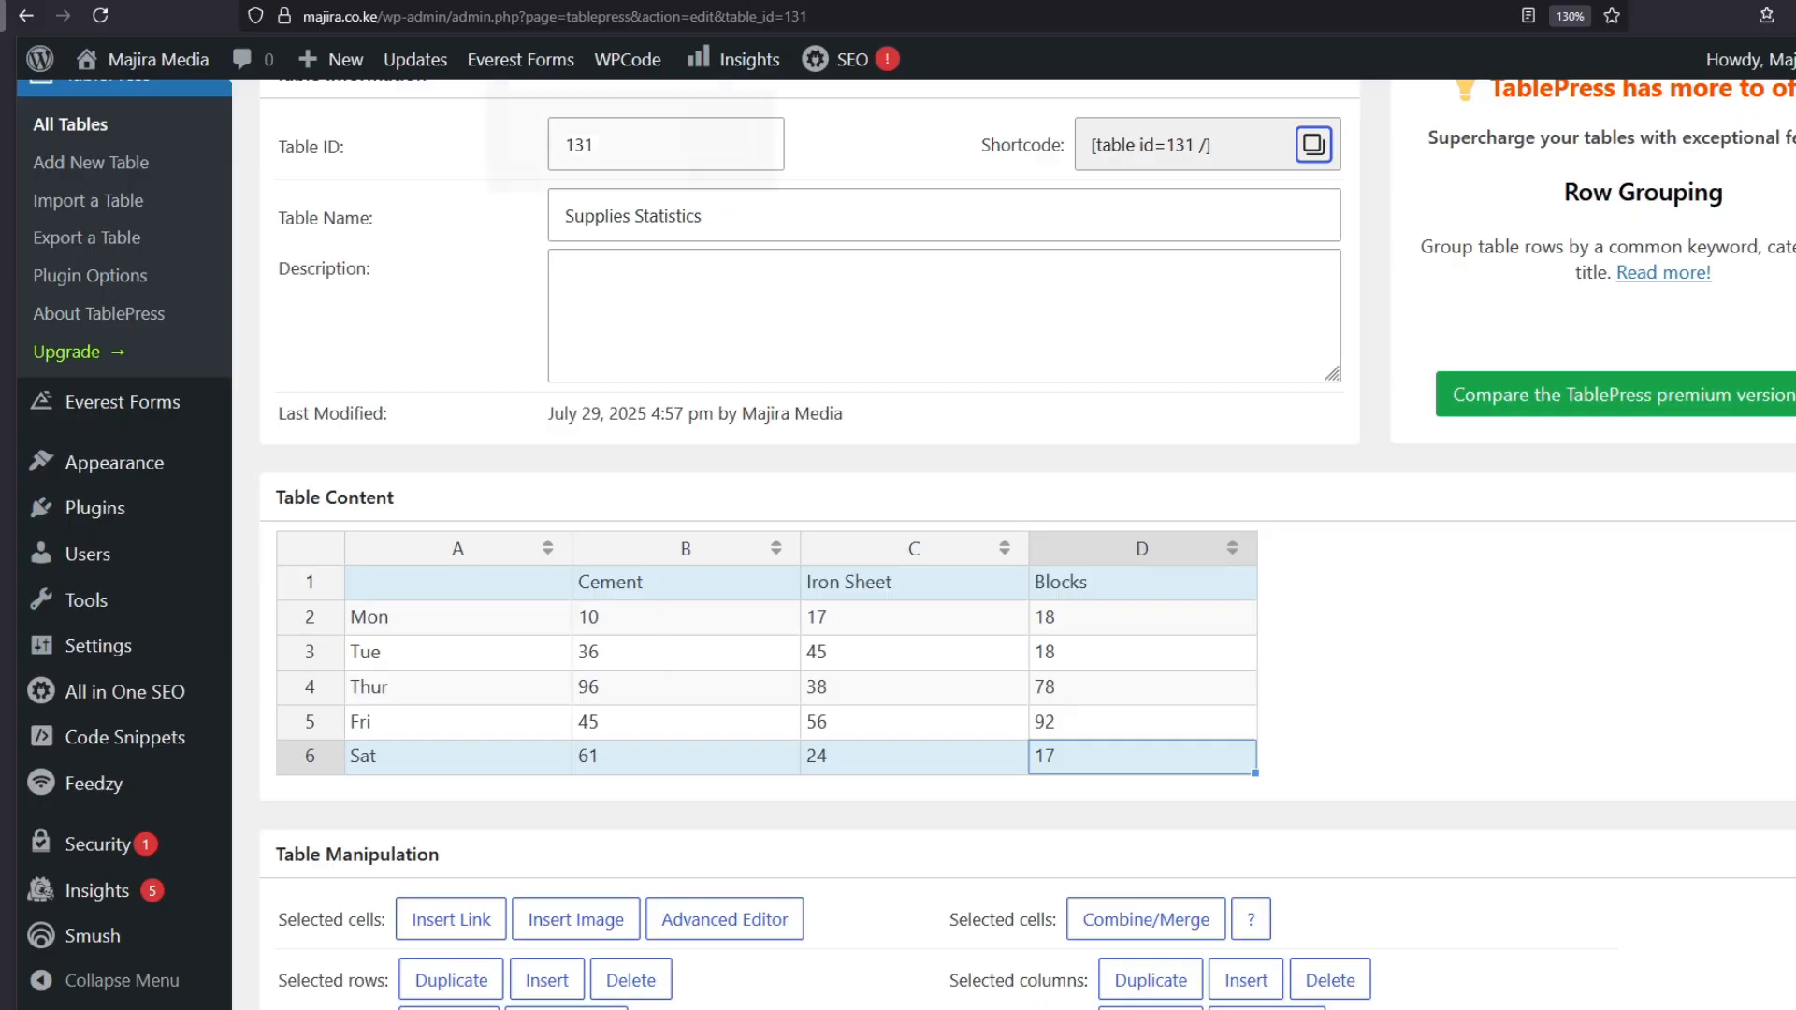
left_click(598, 1)
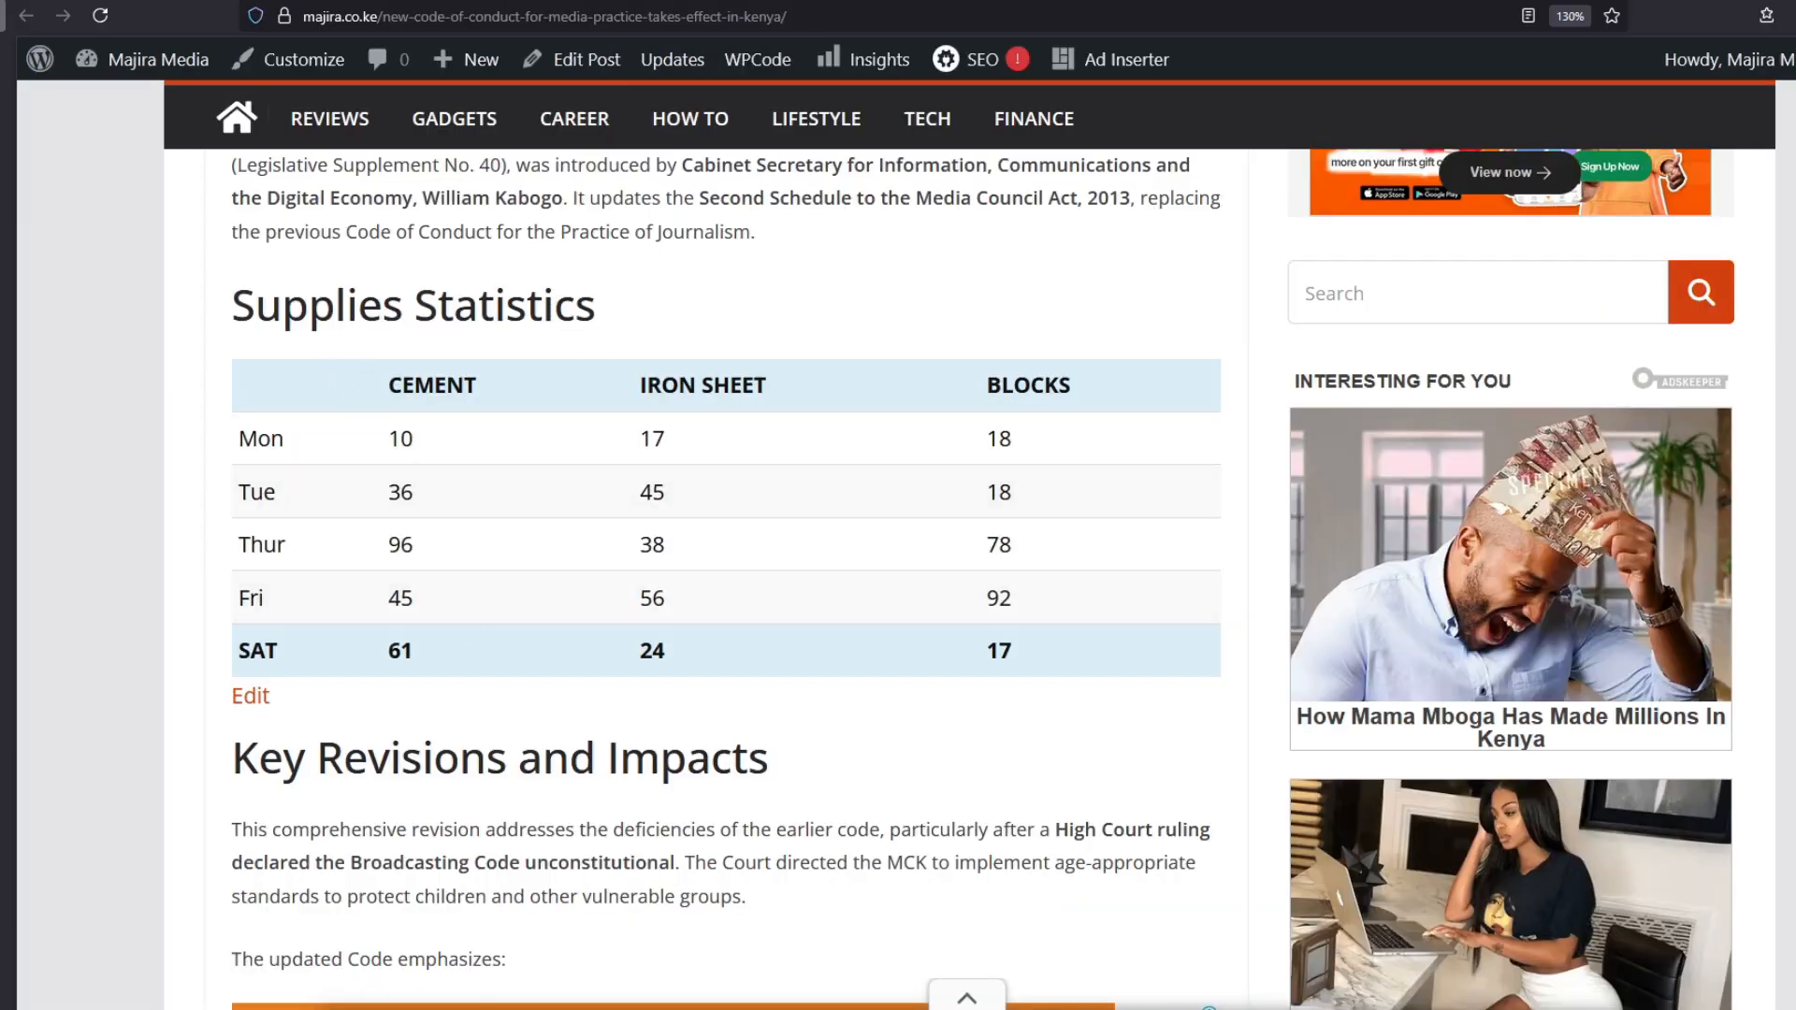
left_click(315, 5)
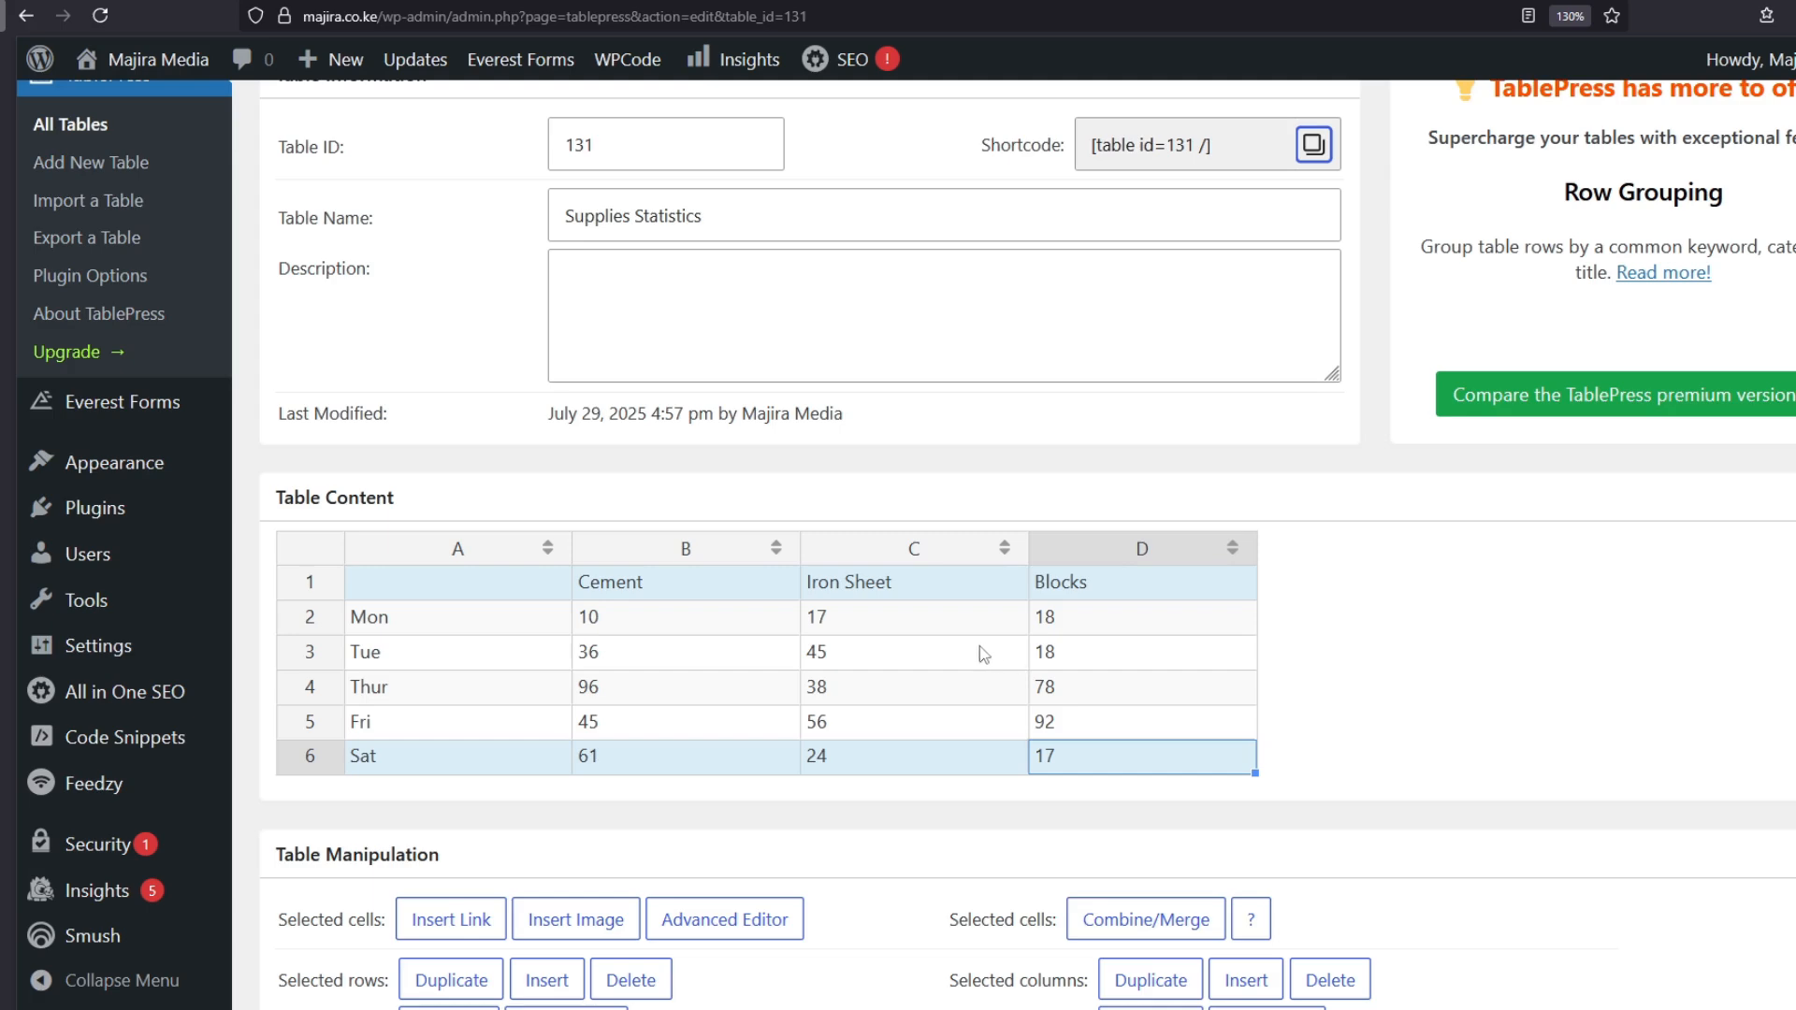
Add one column to the end of the Supplies Statistics table
scroll(668, 623, "down", 3)
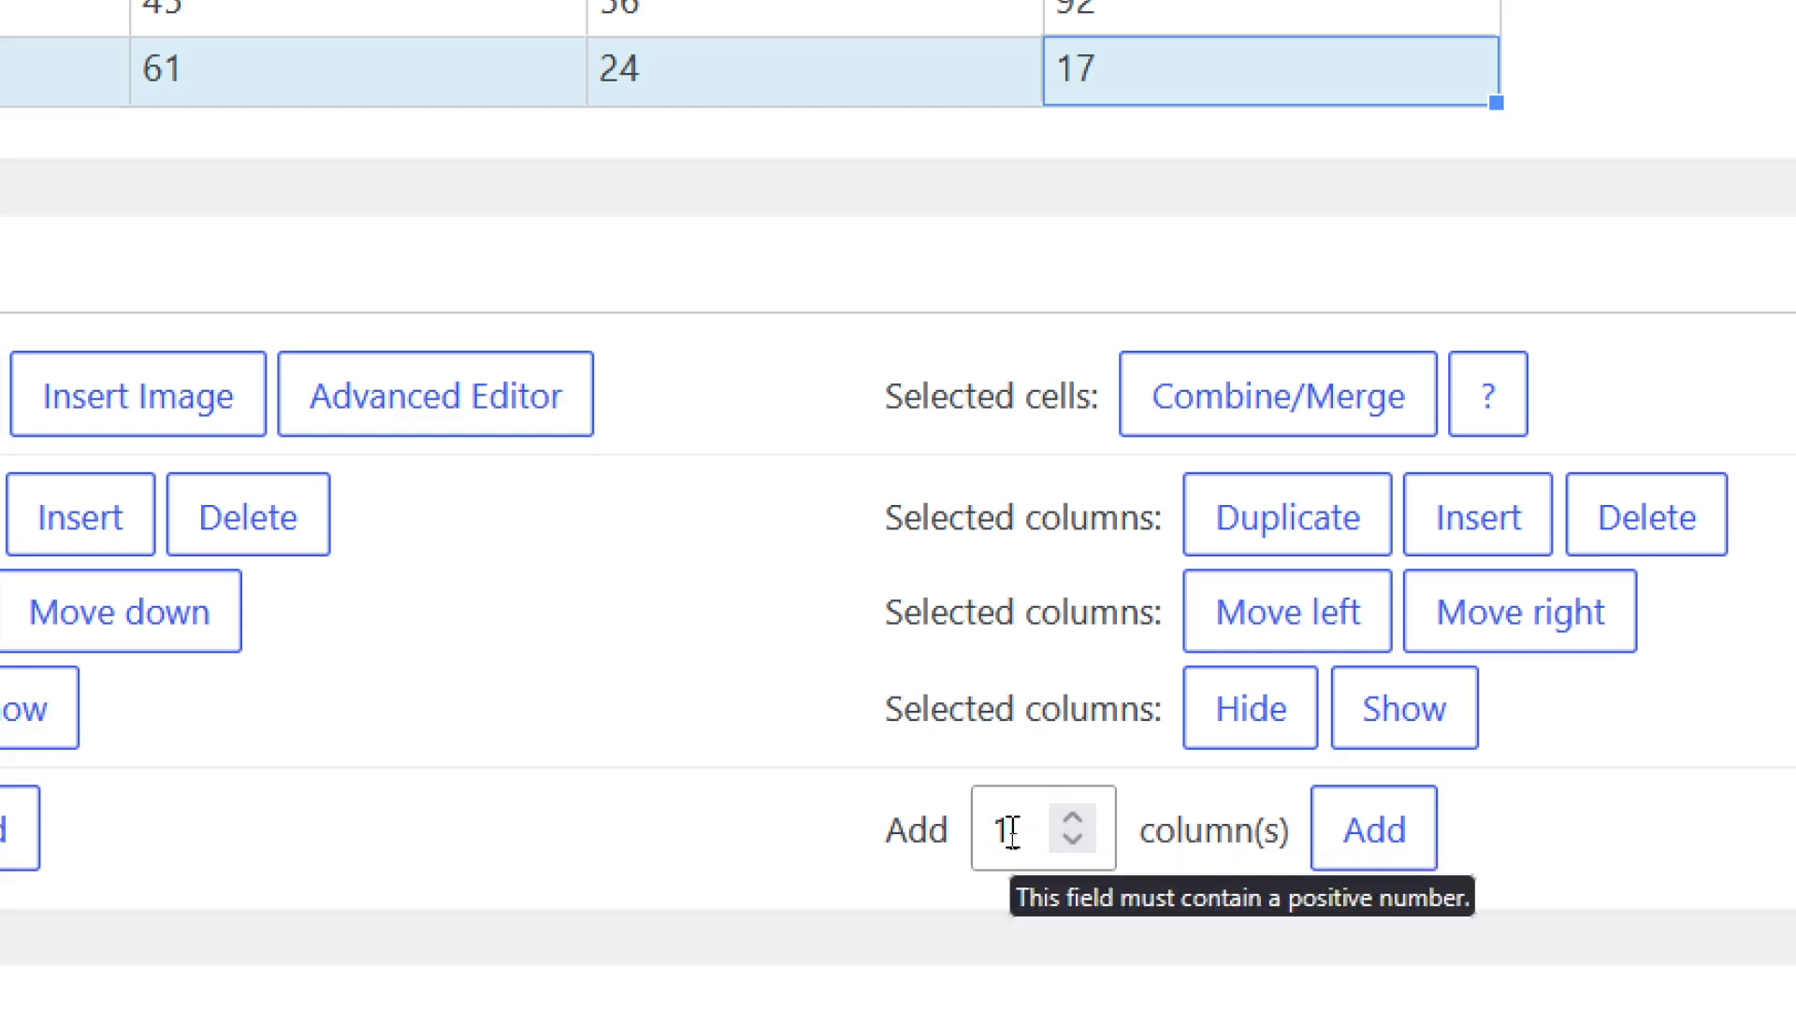
left_click(1073, 819)
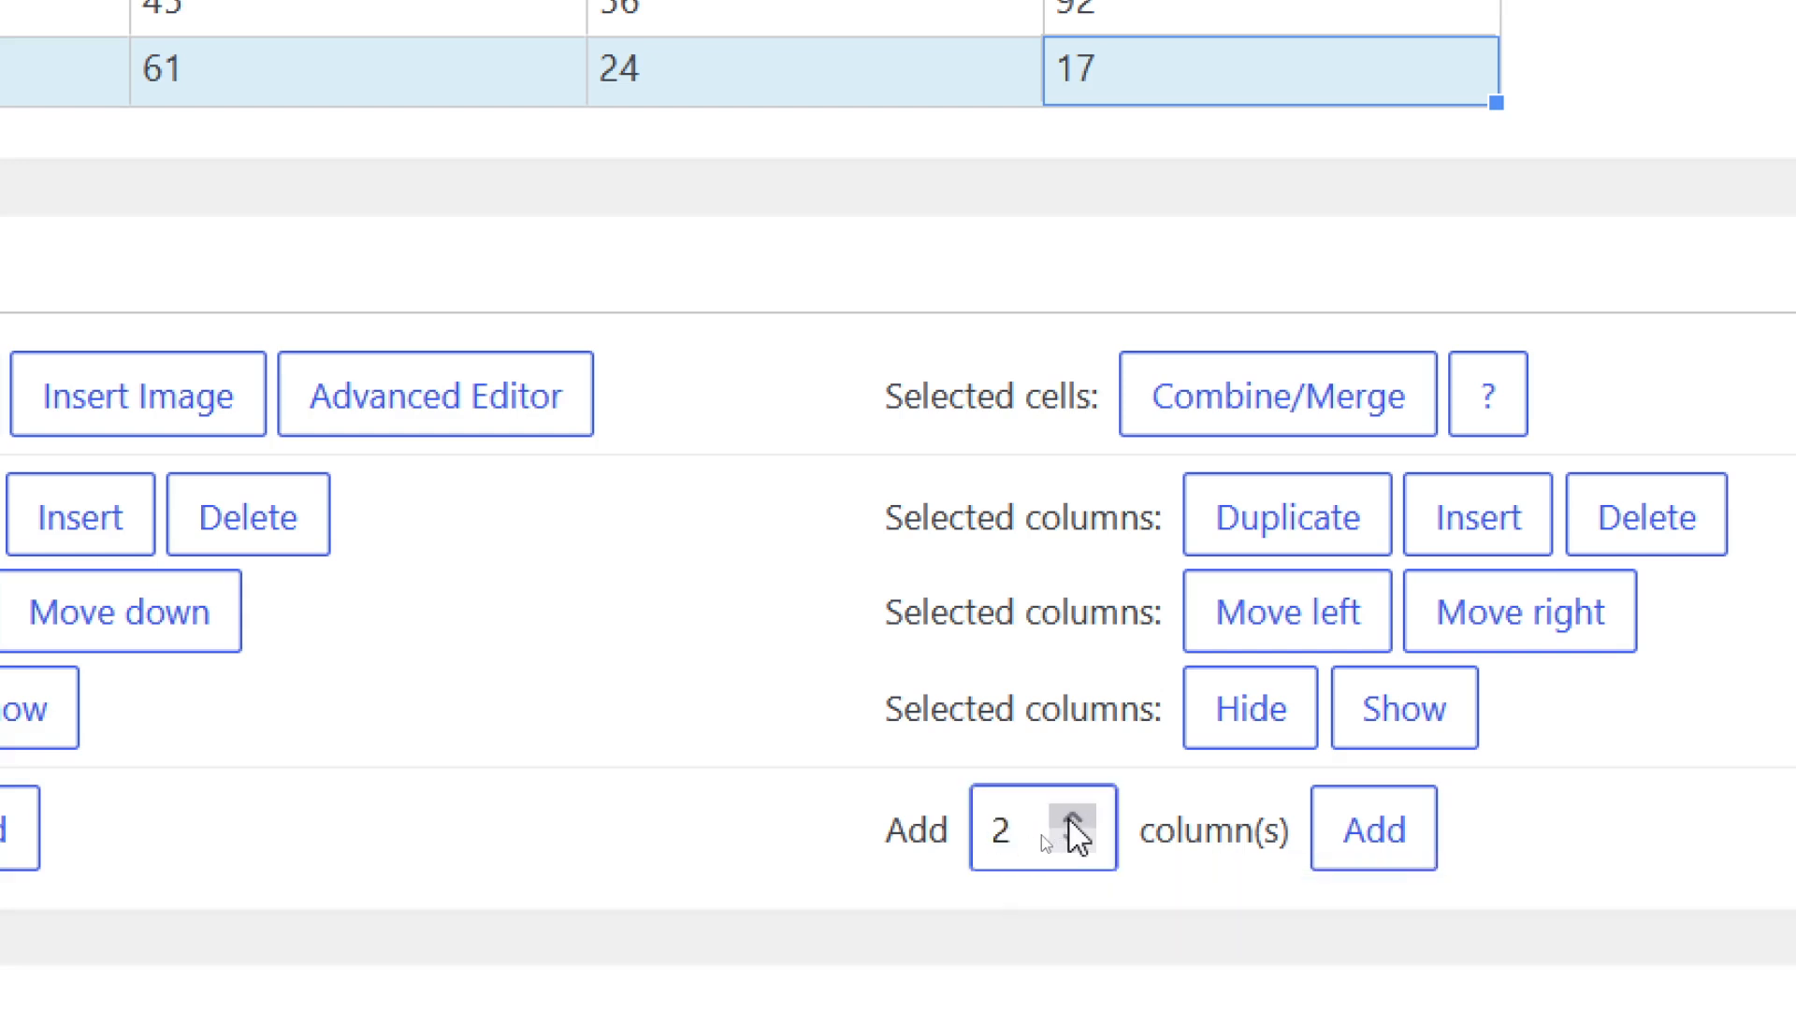
left_click(1073, 819)
left_click(1077, 845)
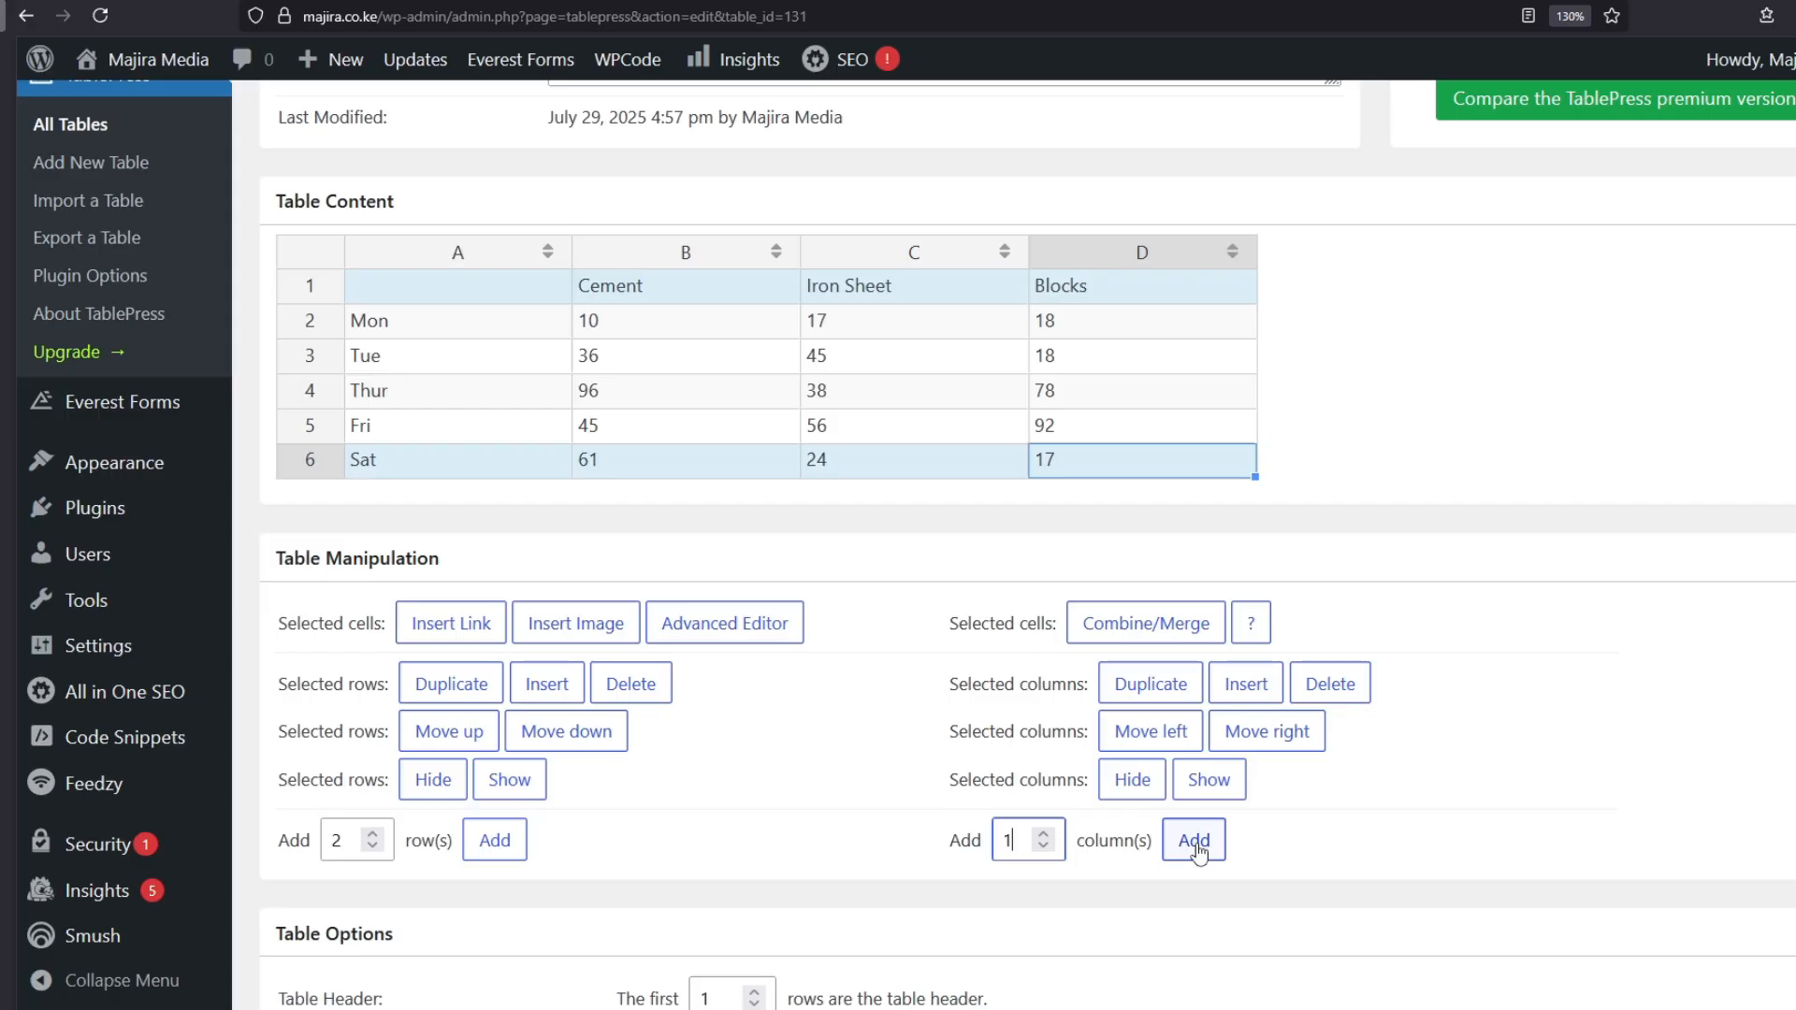
left_click(1195, 842)
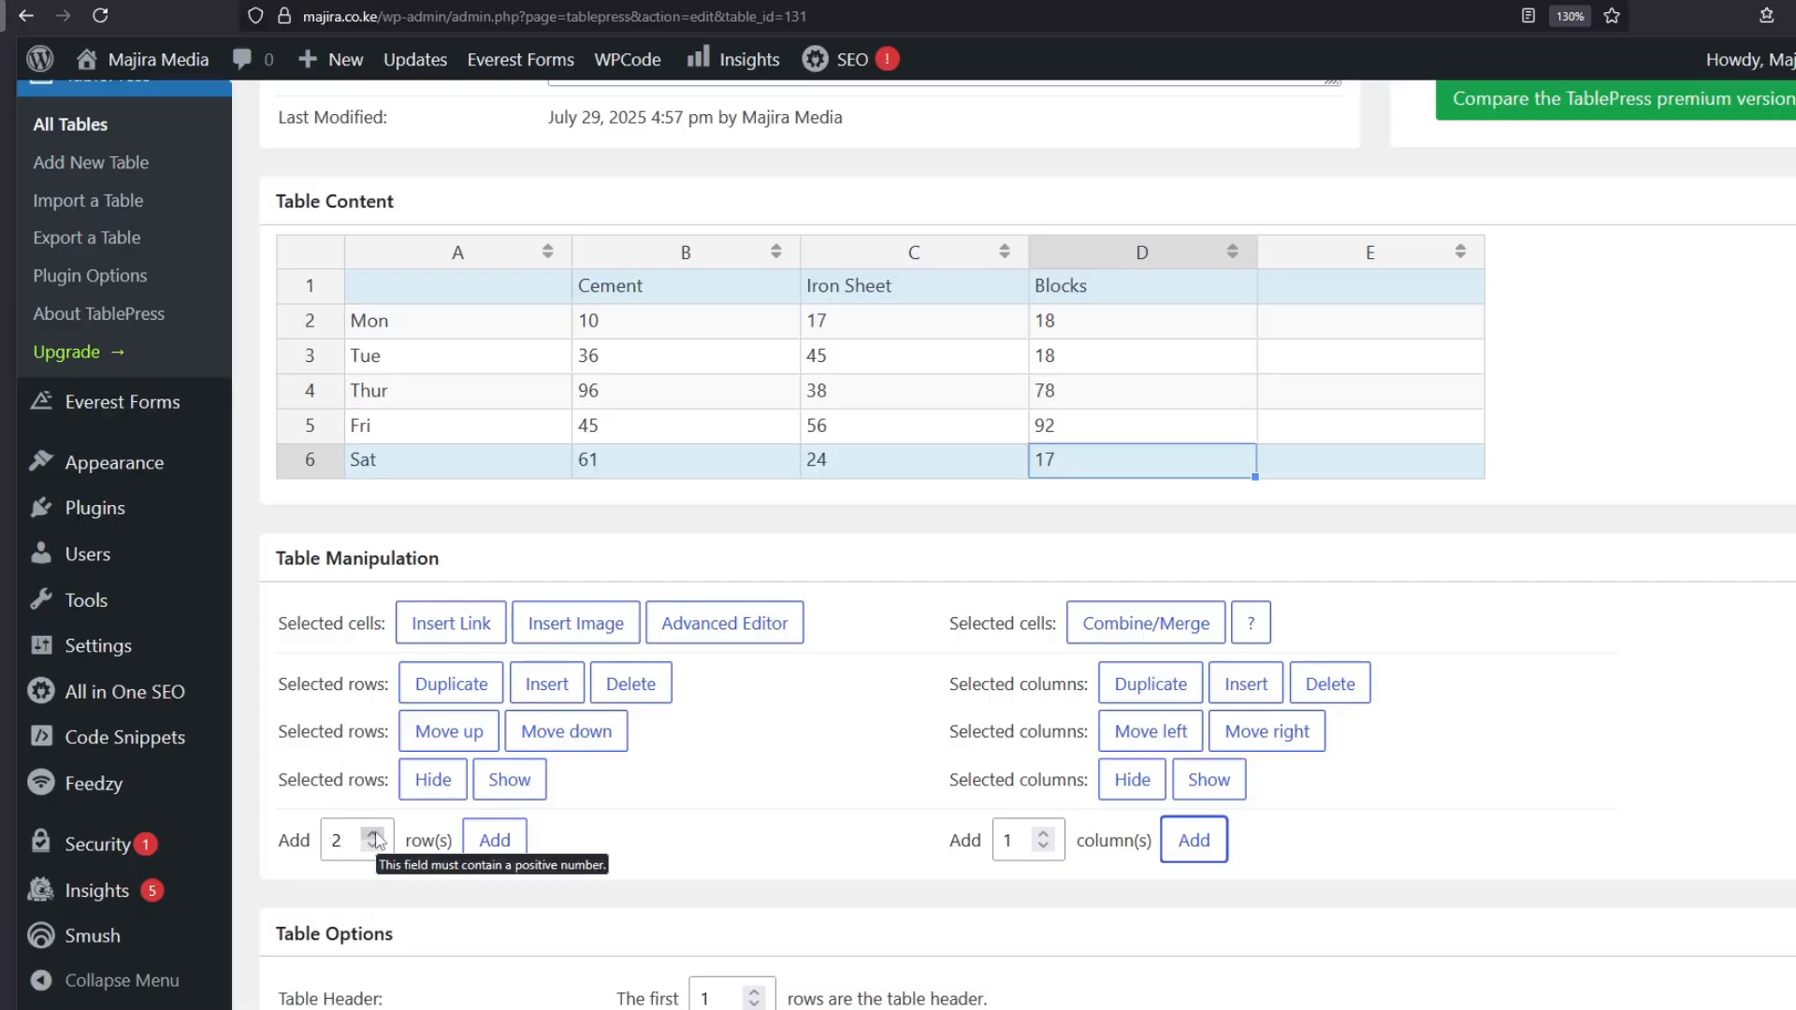
Add one row to the end of the Supplies Statistics table and save the changes
left_click(375, 832)
left_click(377, 846)
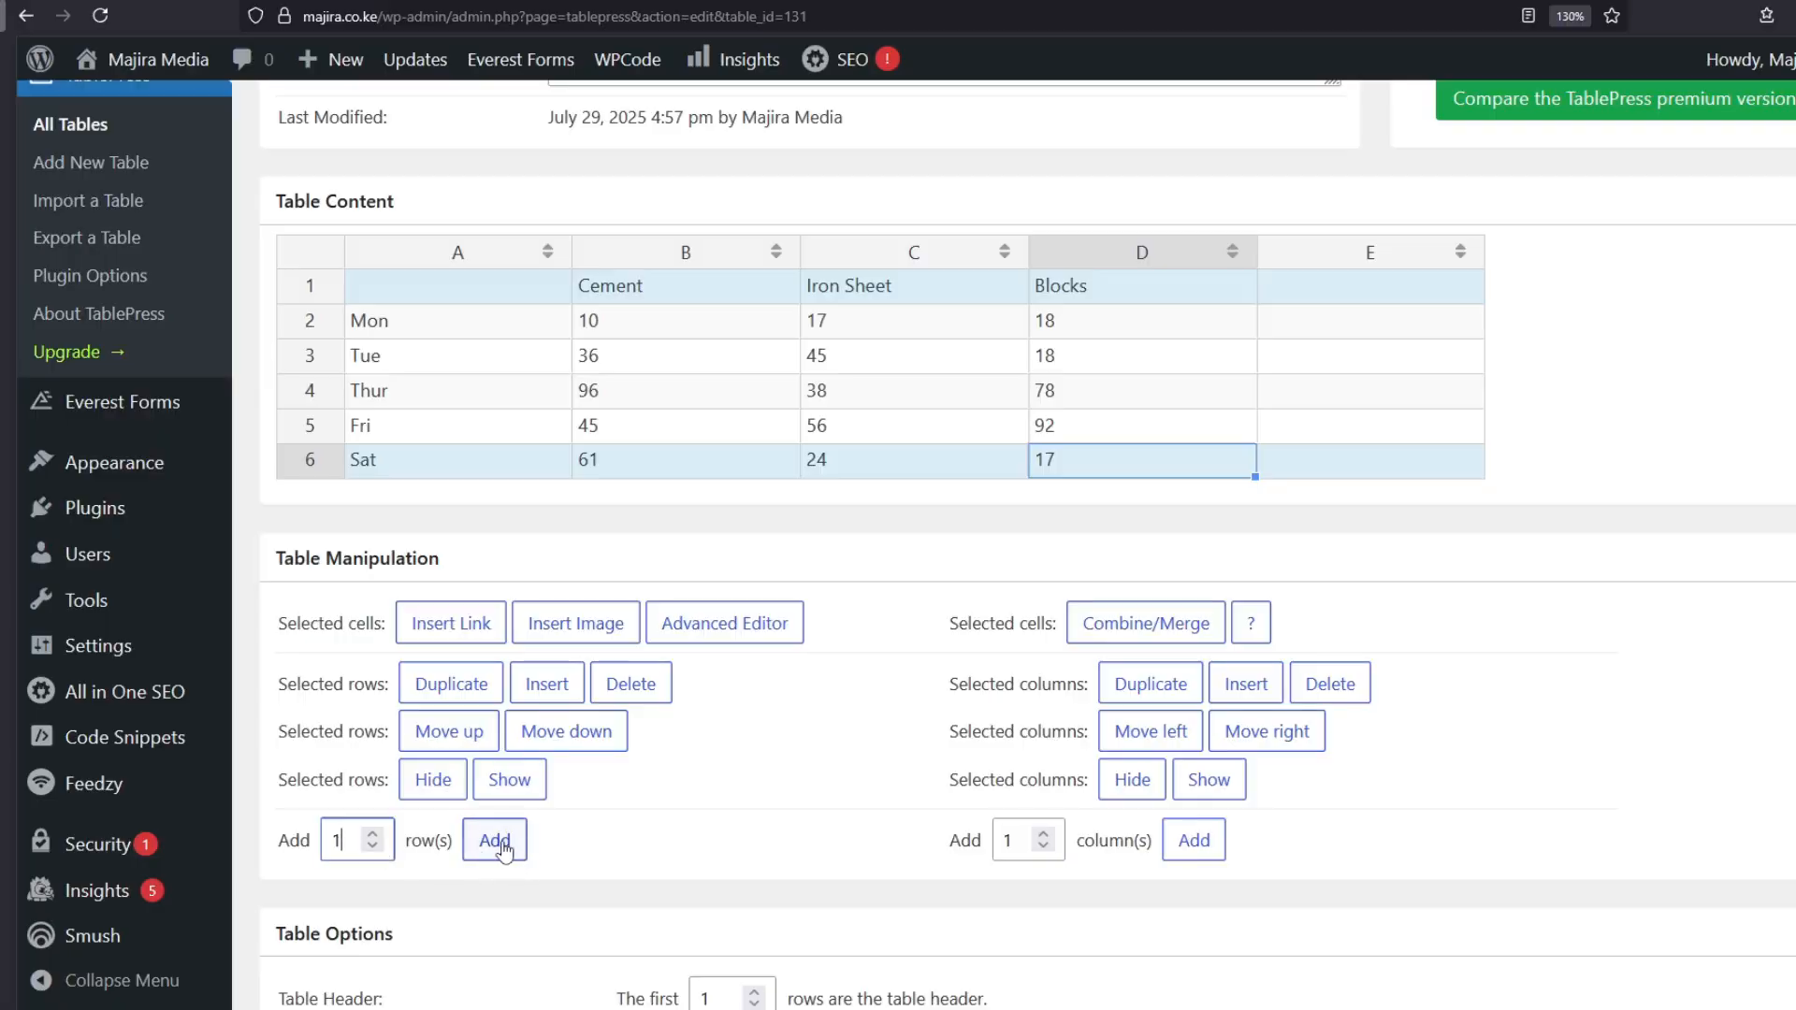
left_click(502, 845)
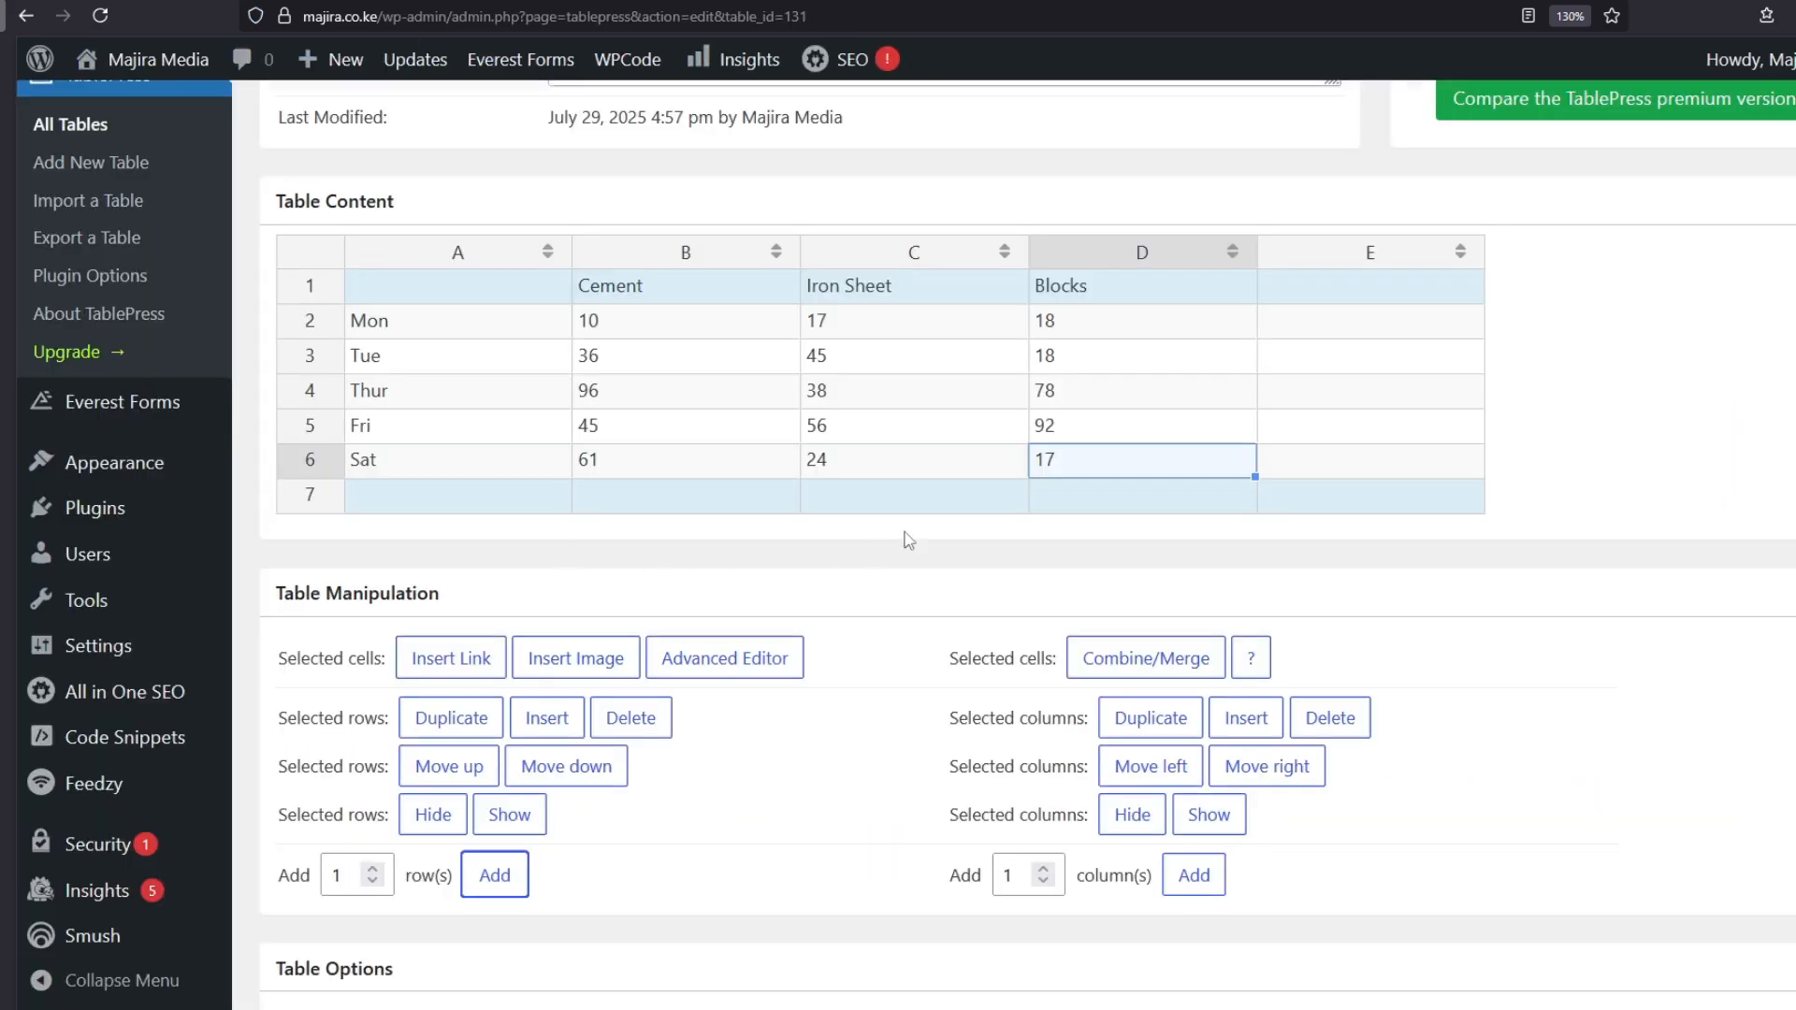
scroll(907, 539, "down", 10)
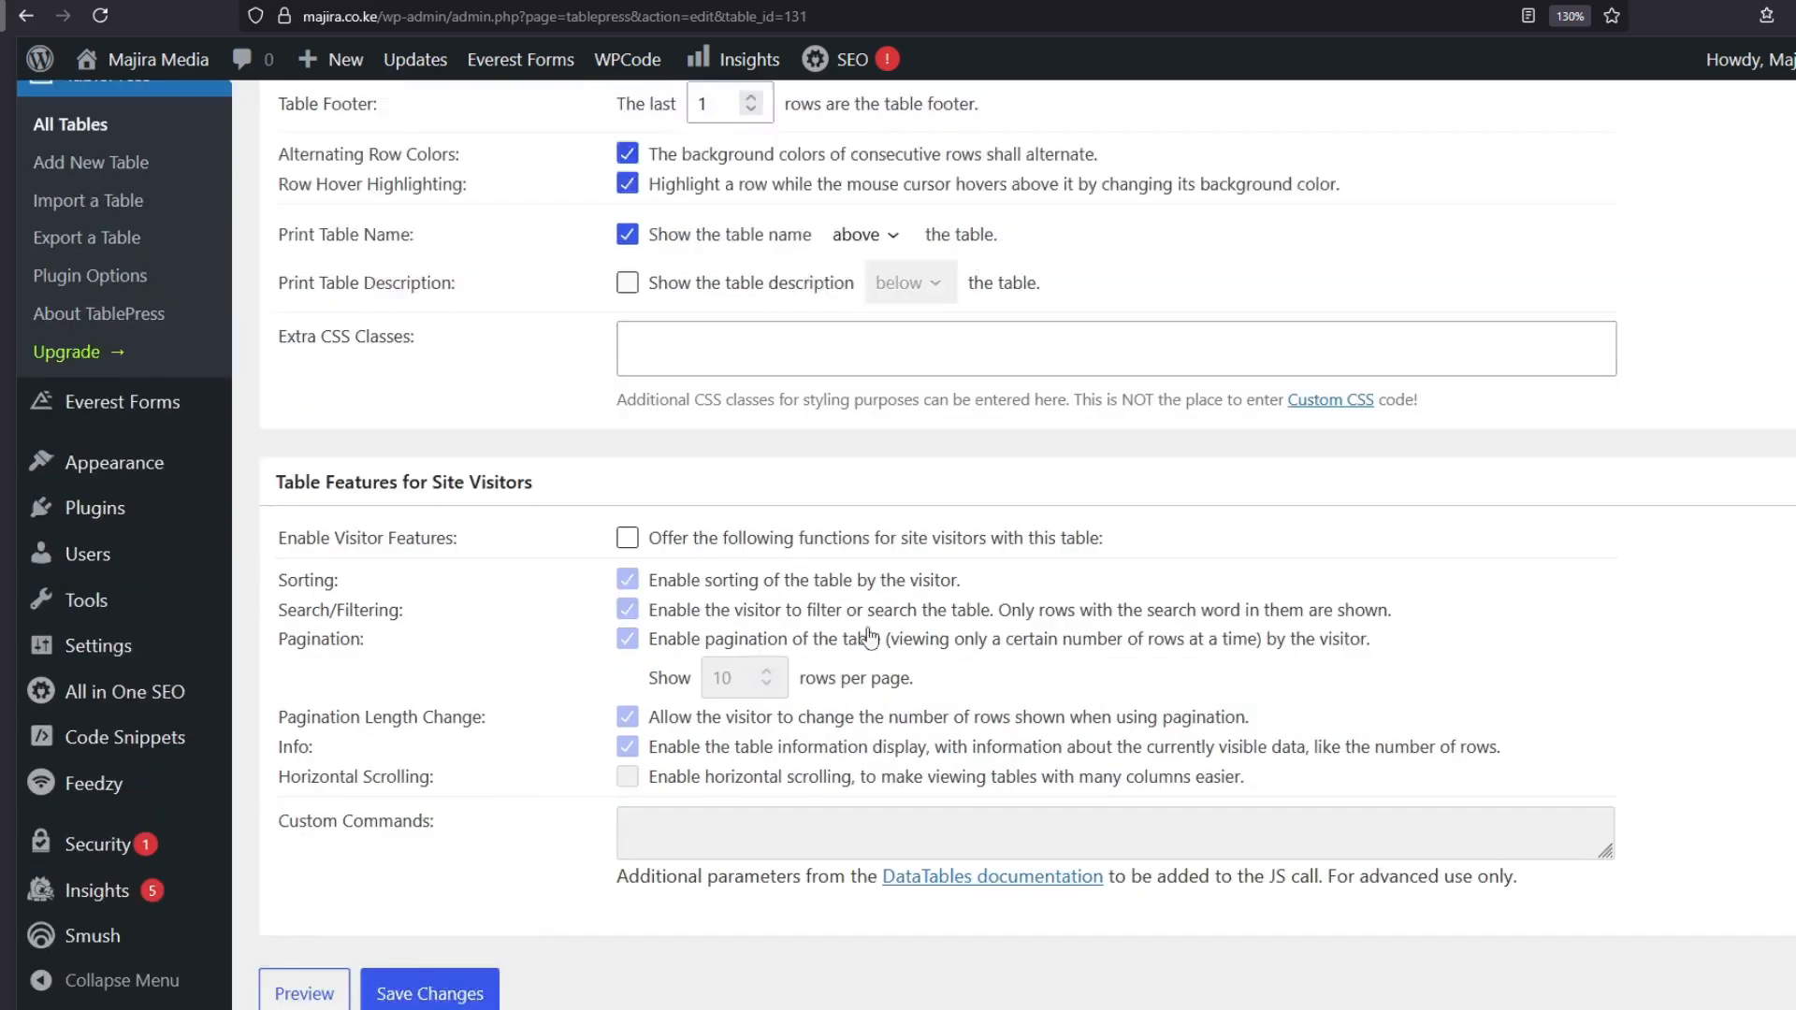
scroll(870, 639, "down", 3)
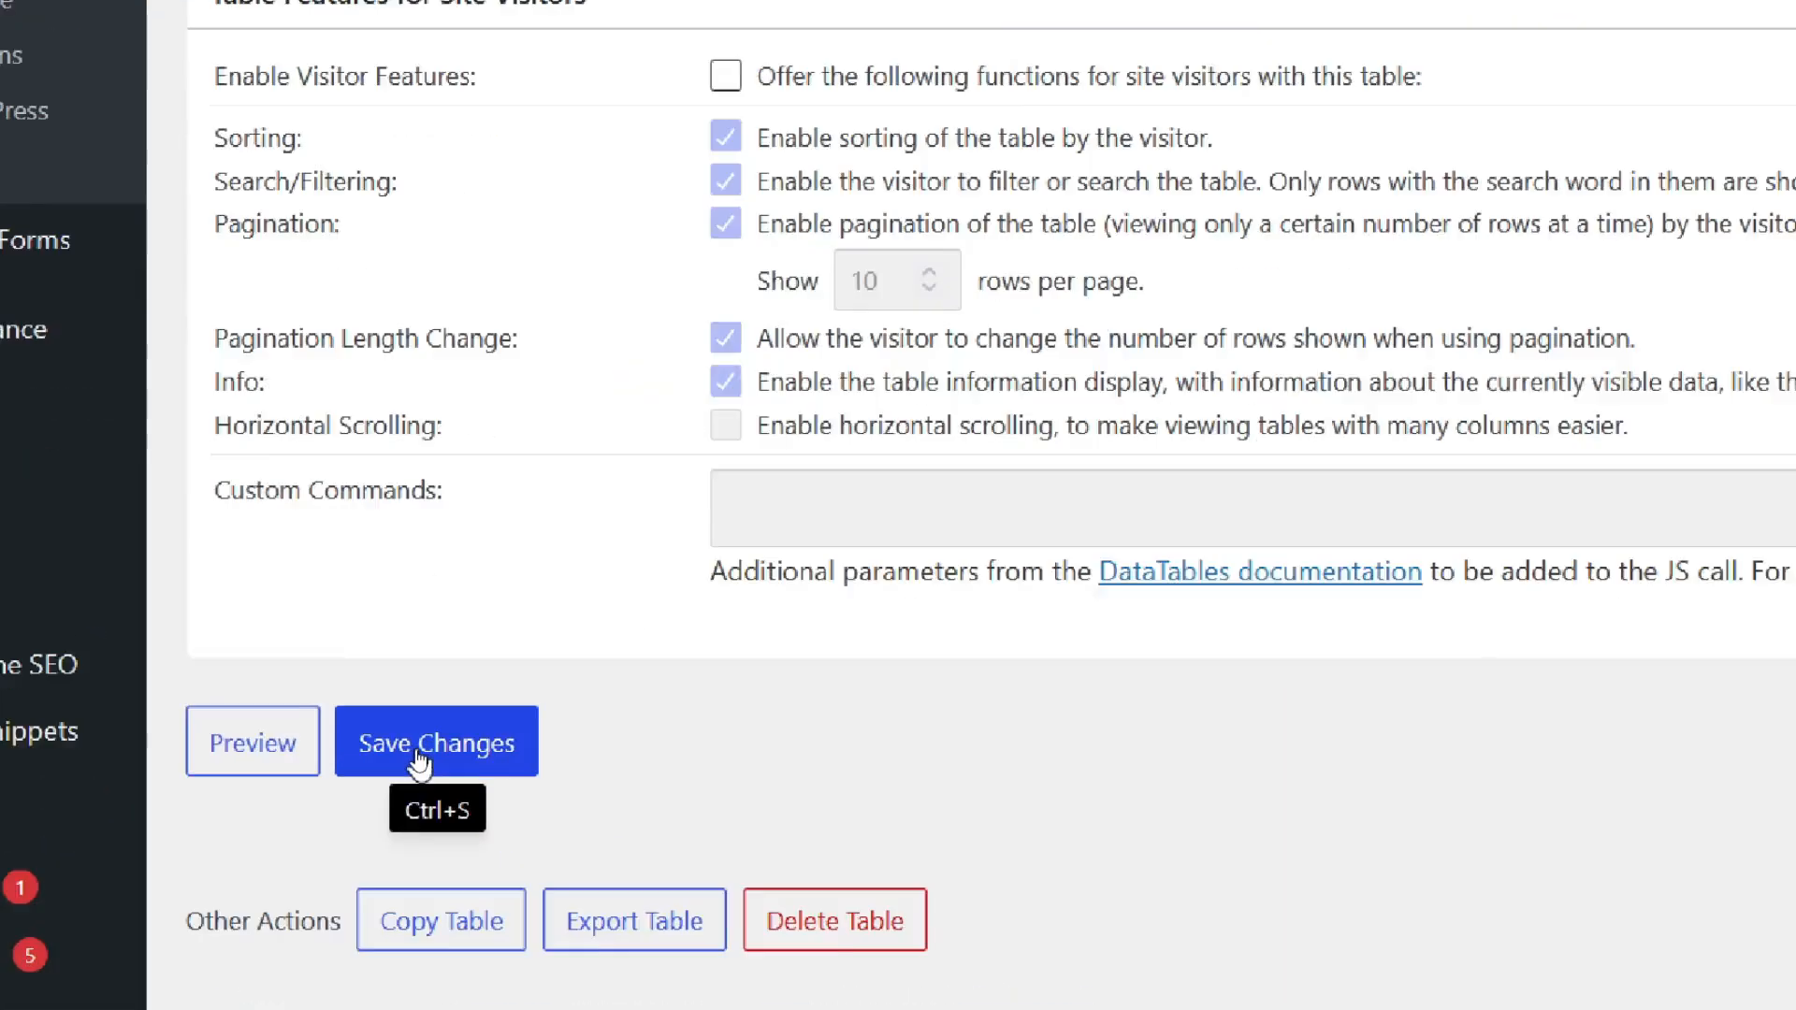
left_click(418, 760)
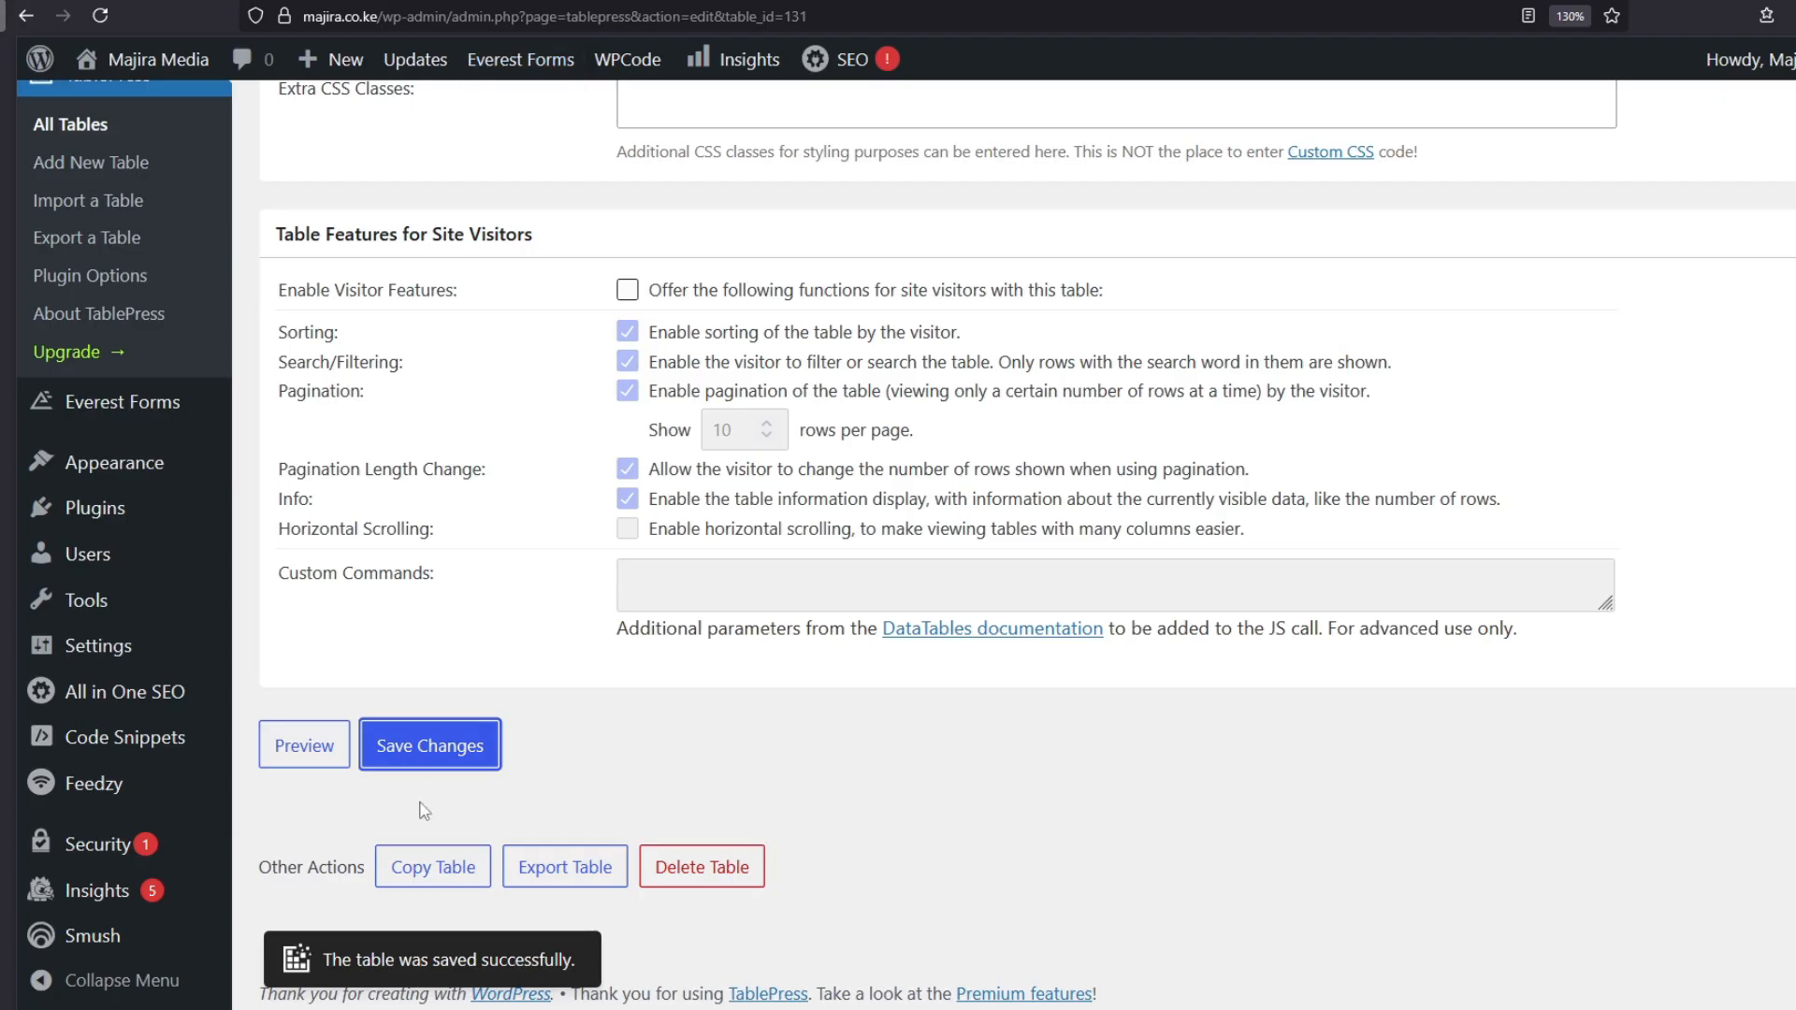
Enter Sun in the first cell of the empty row 7
scroll(874, 771, "up", 5)
scroll(964, 748, "up", 10)
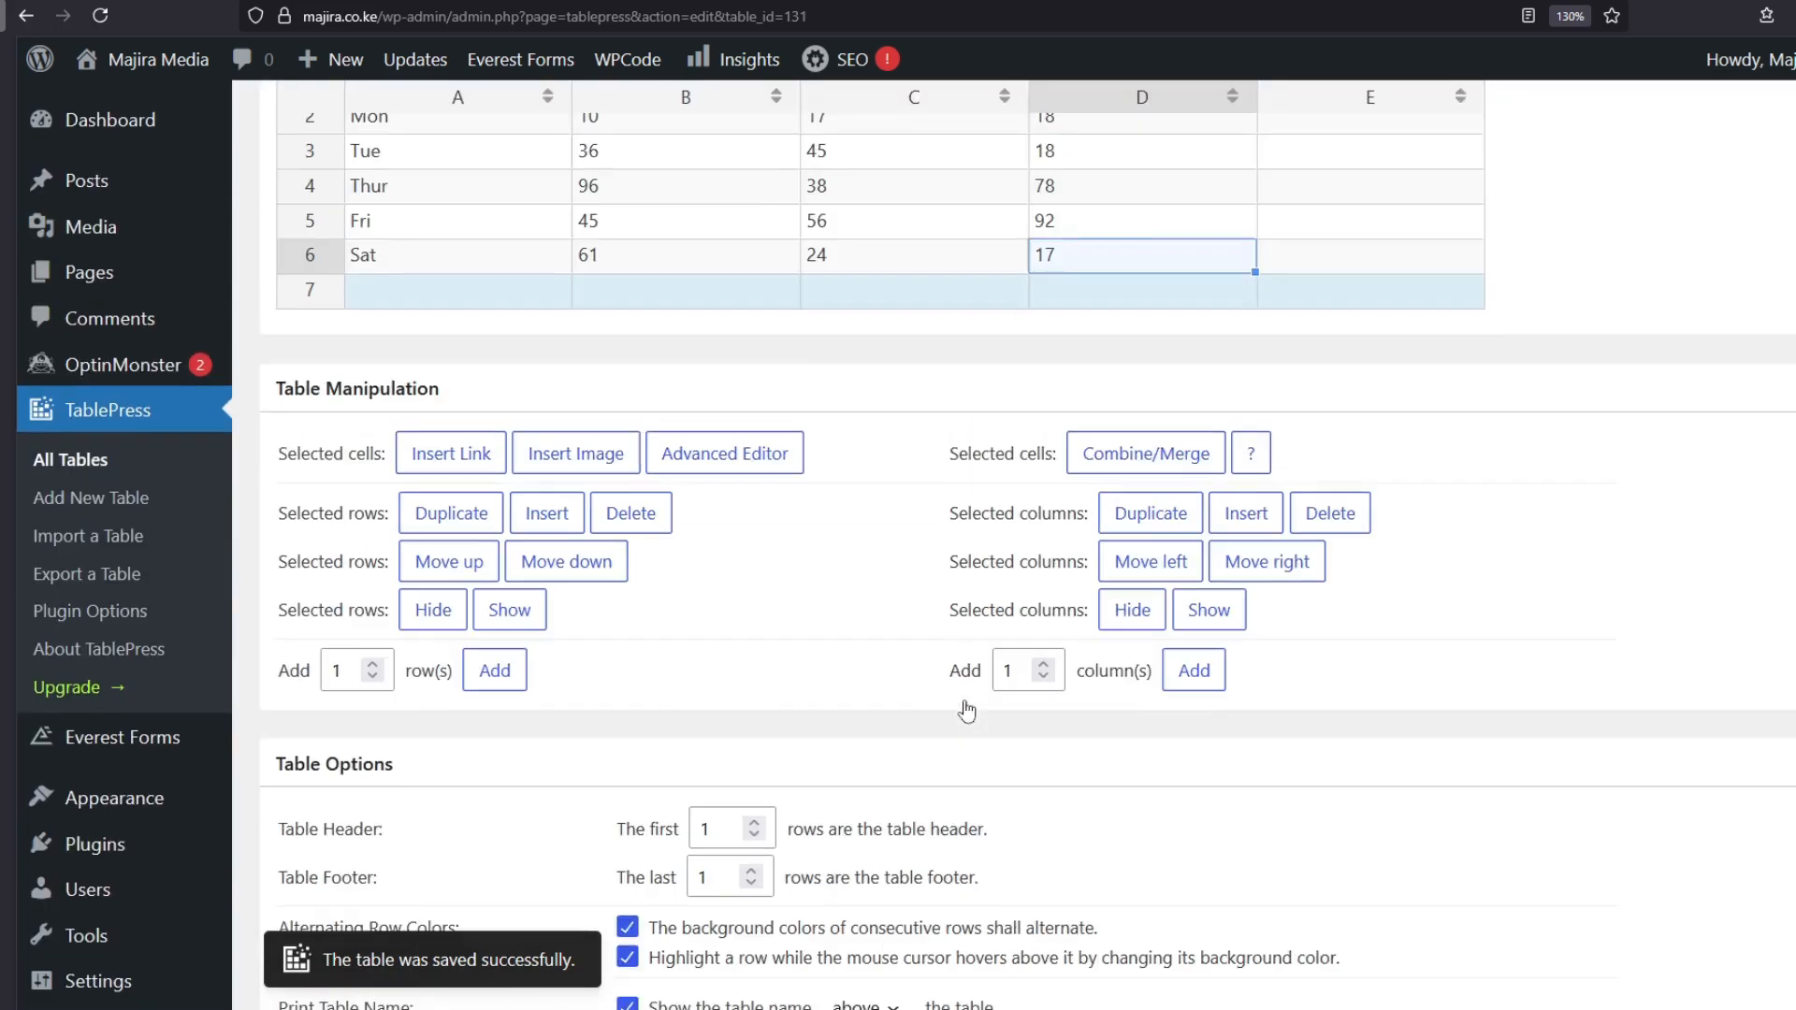
scroll(966, 708, "up", 1)
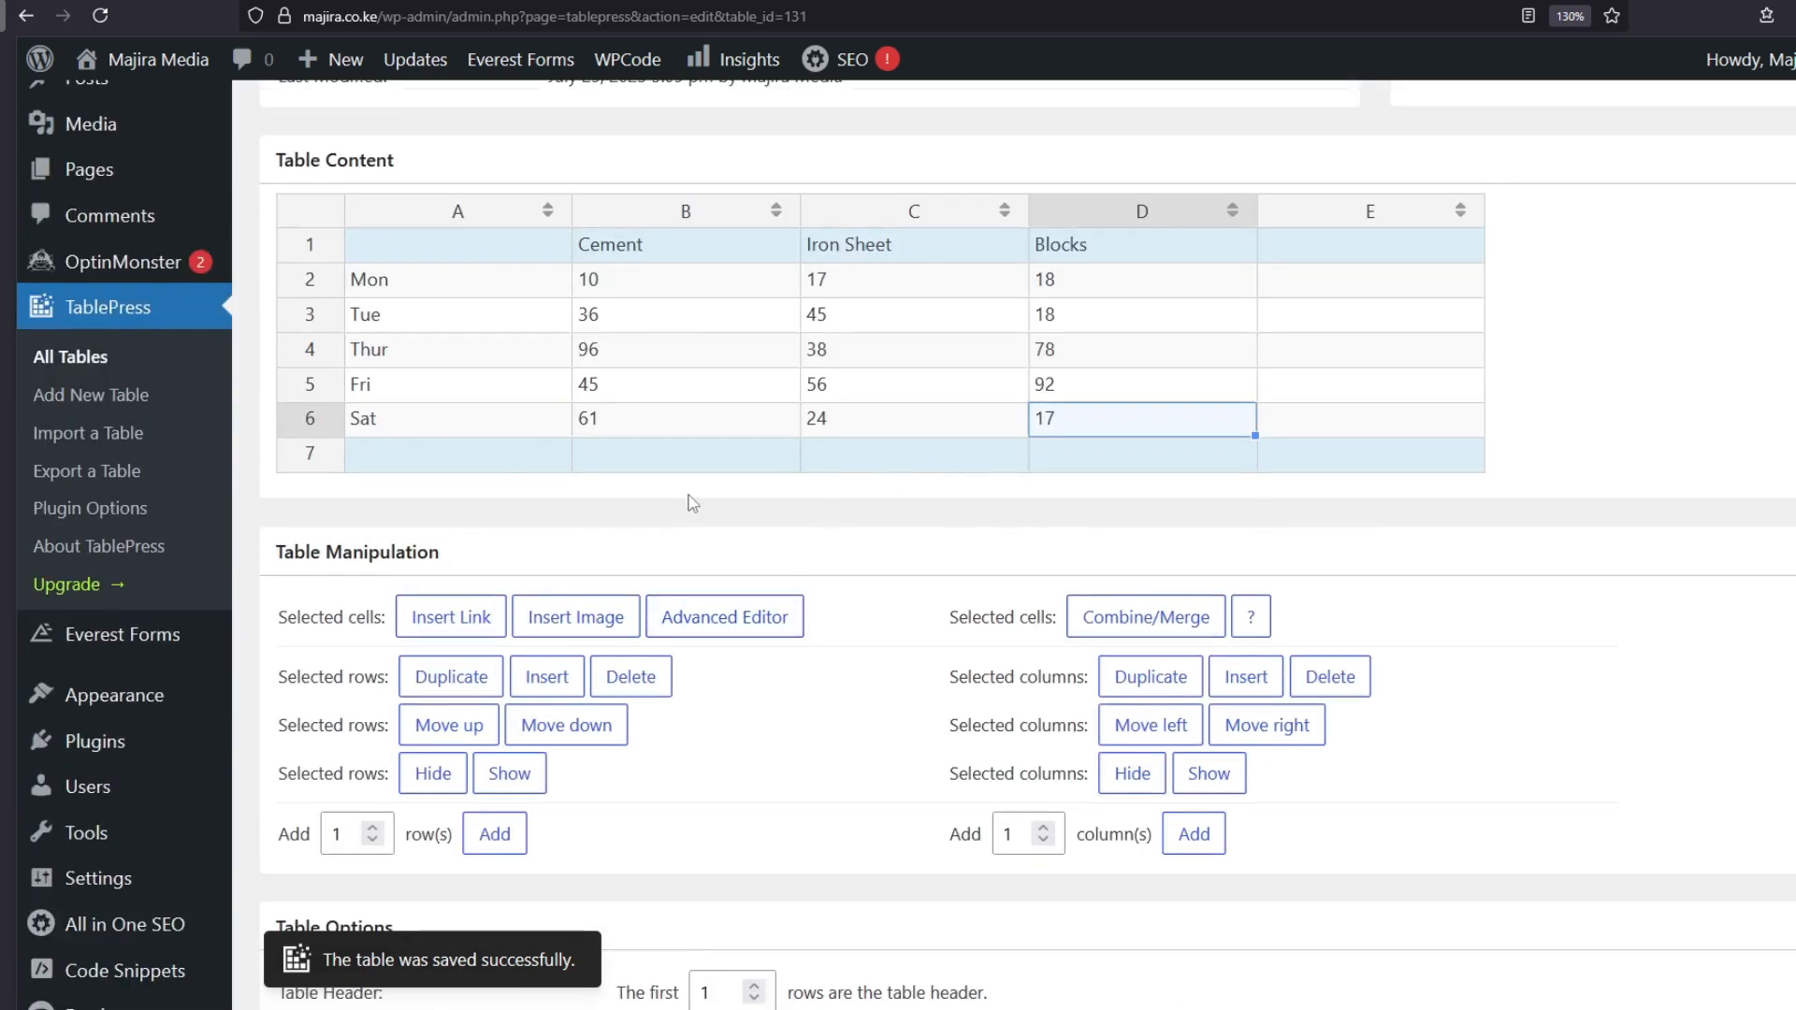
left_click(465, 460)
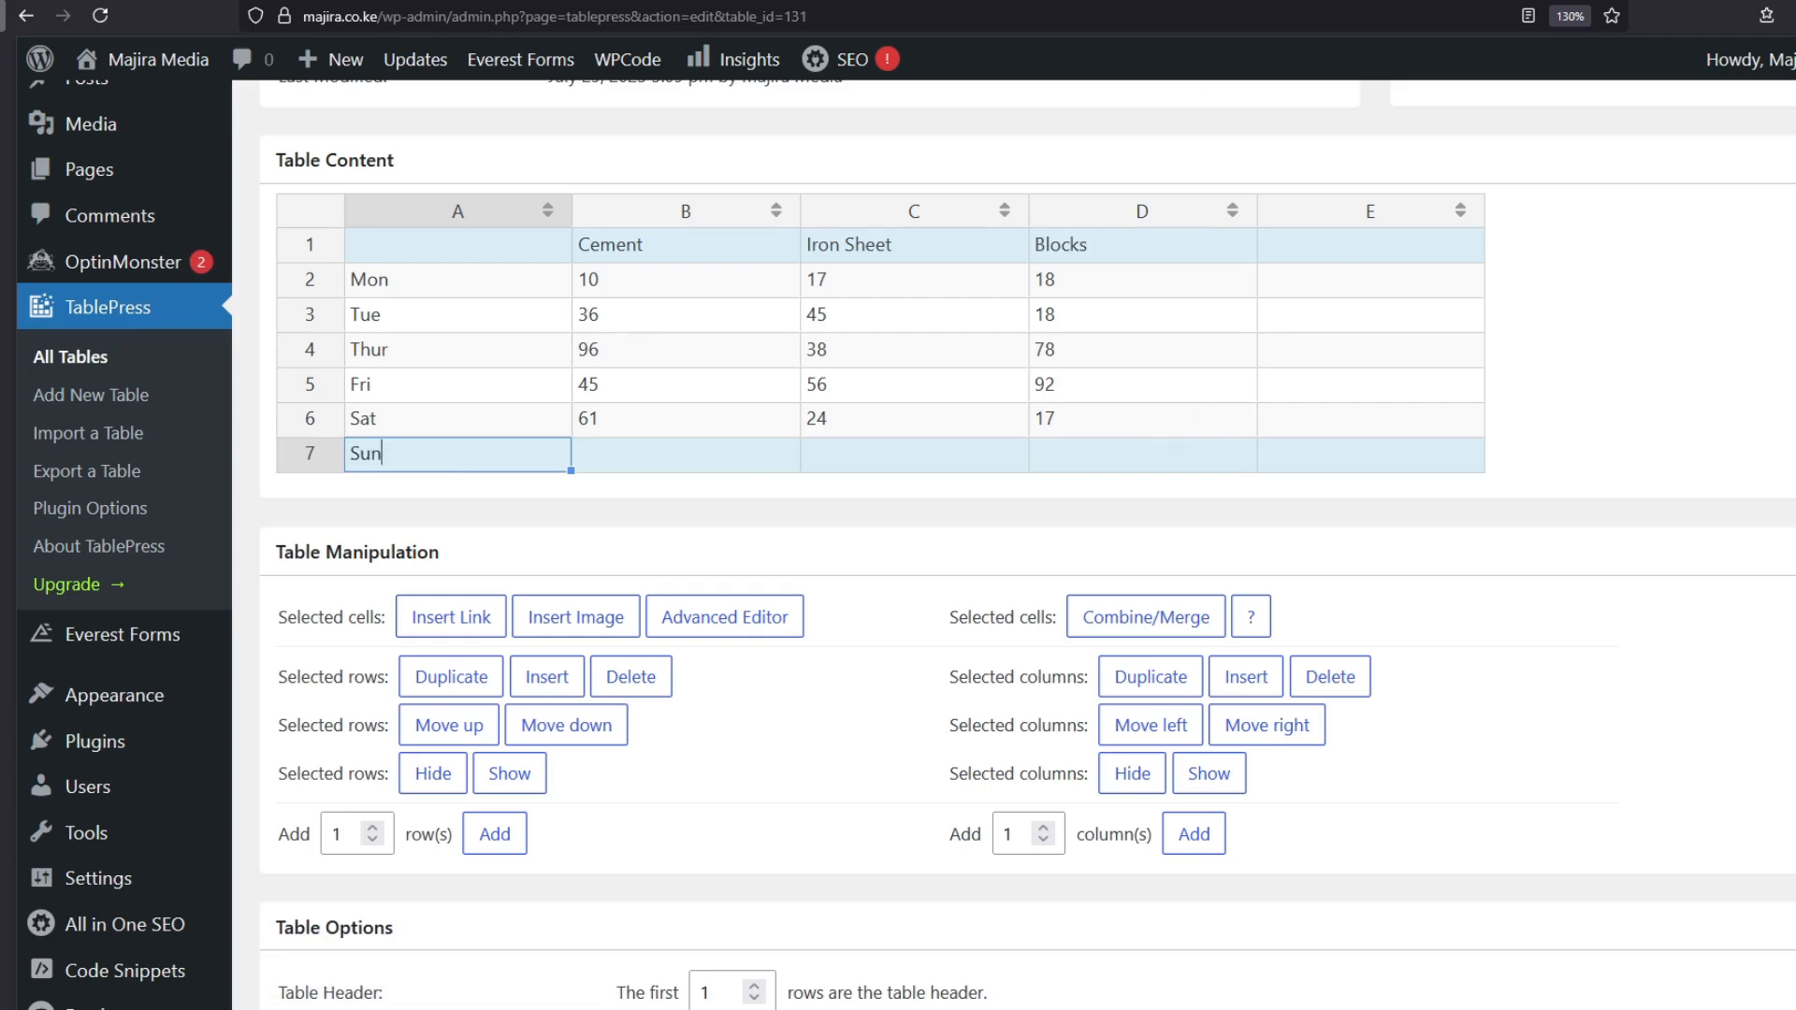
Save the table and reload the published post to check the new row and column
scroll(562, 805, "down", 8)
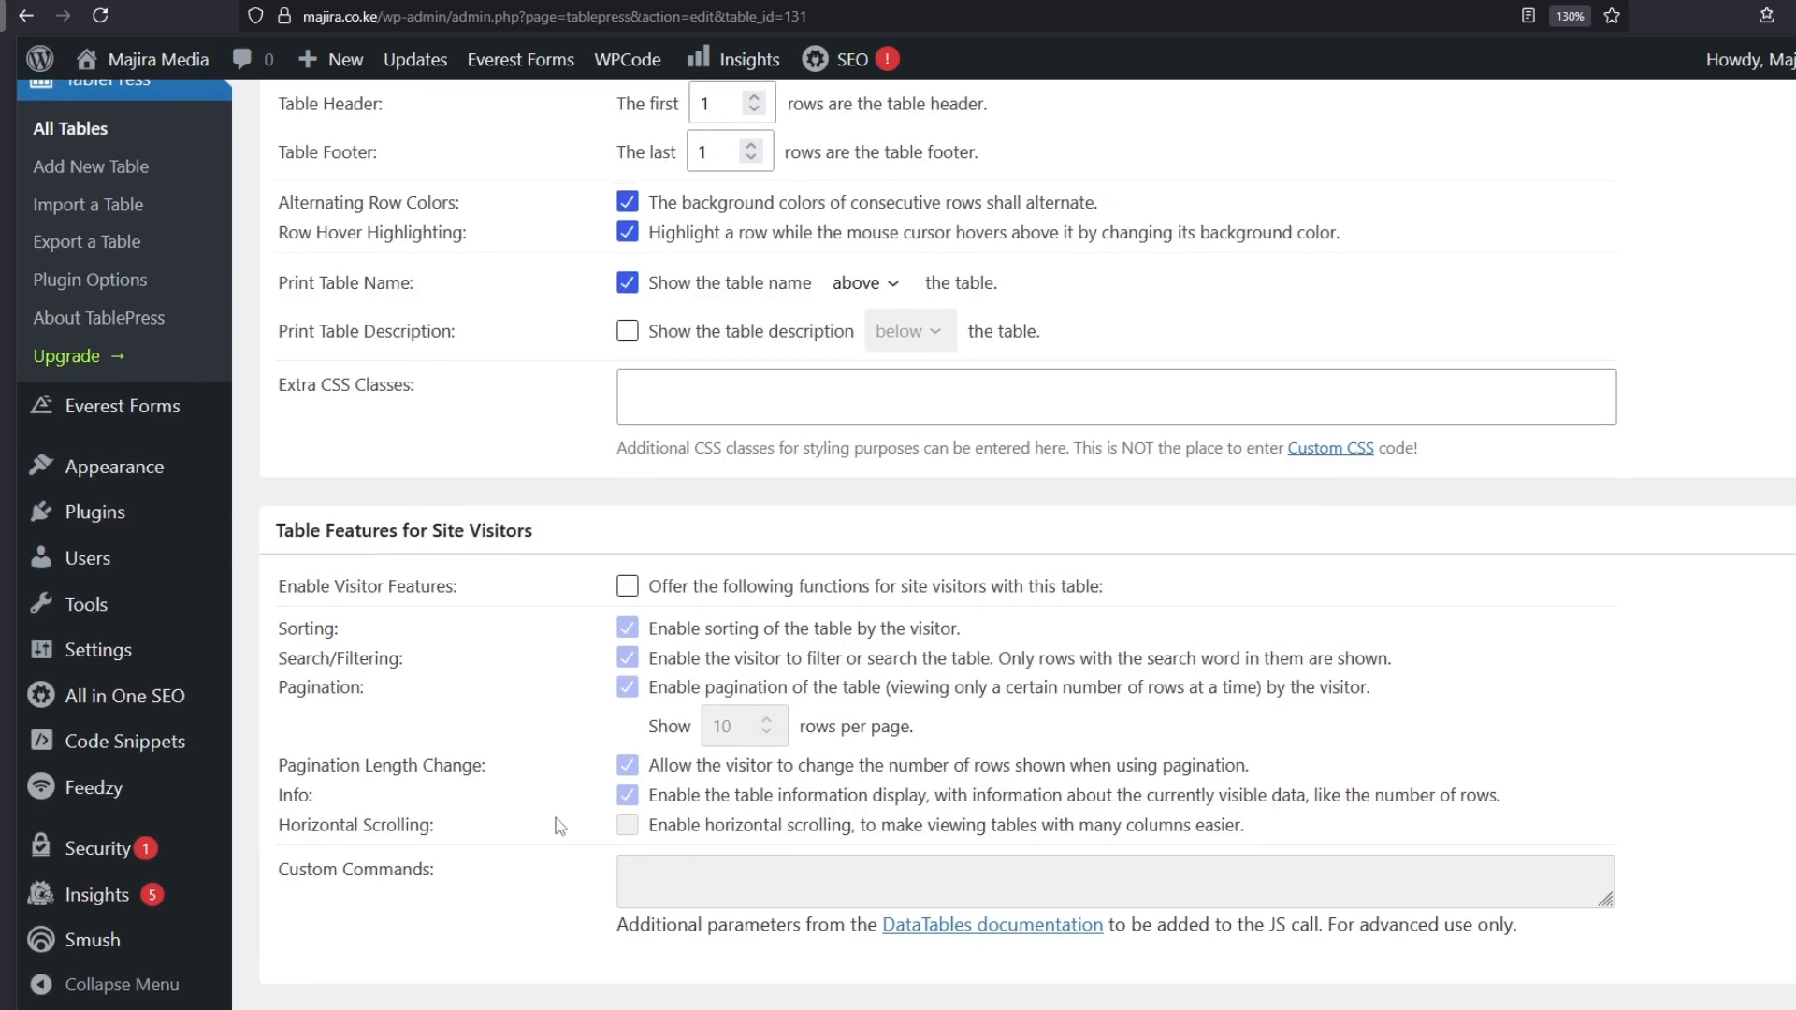
scroll(572, 823, "down", 5)
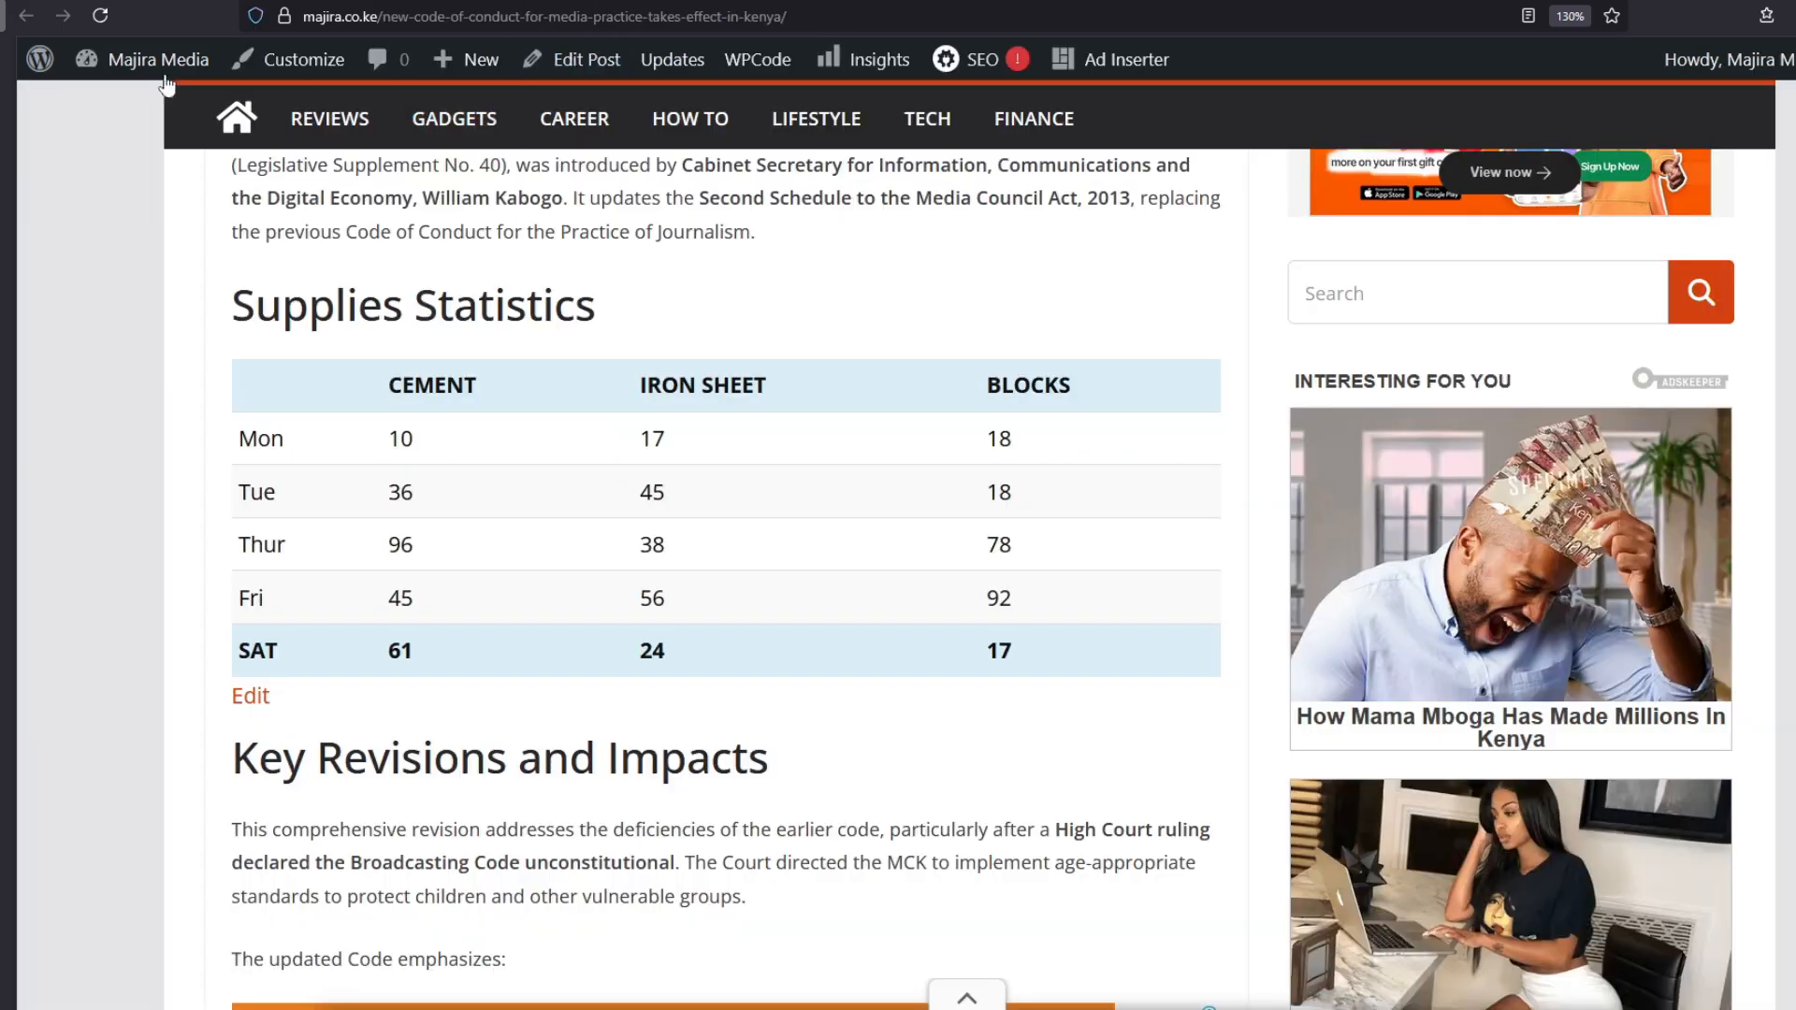
left_click(100, 16)
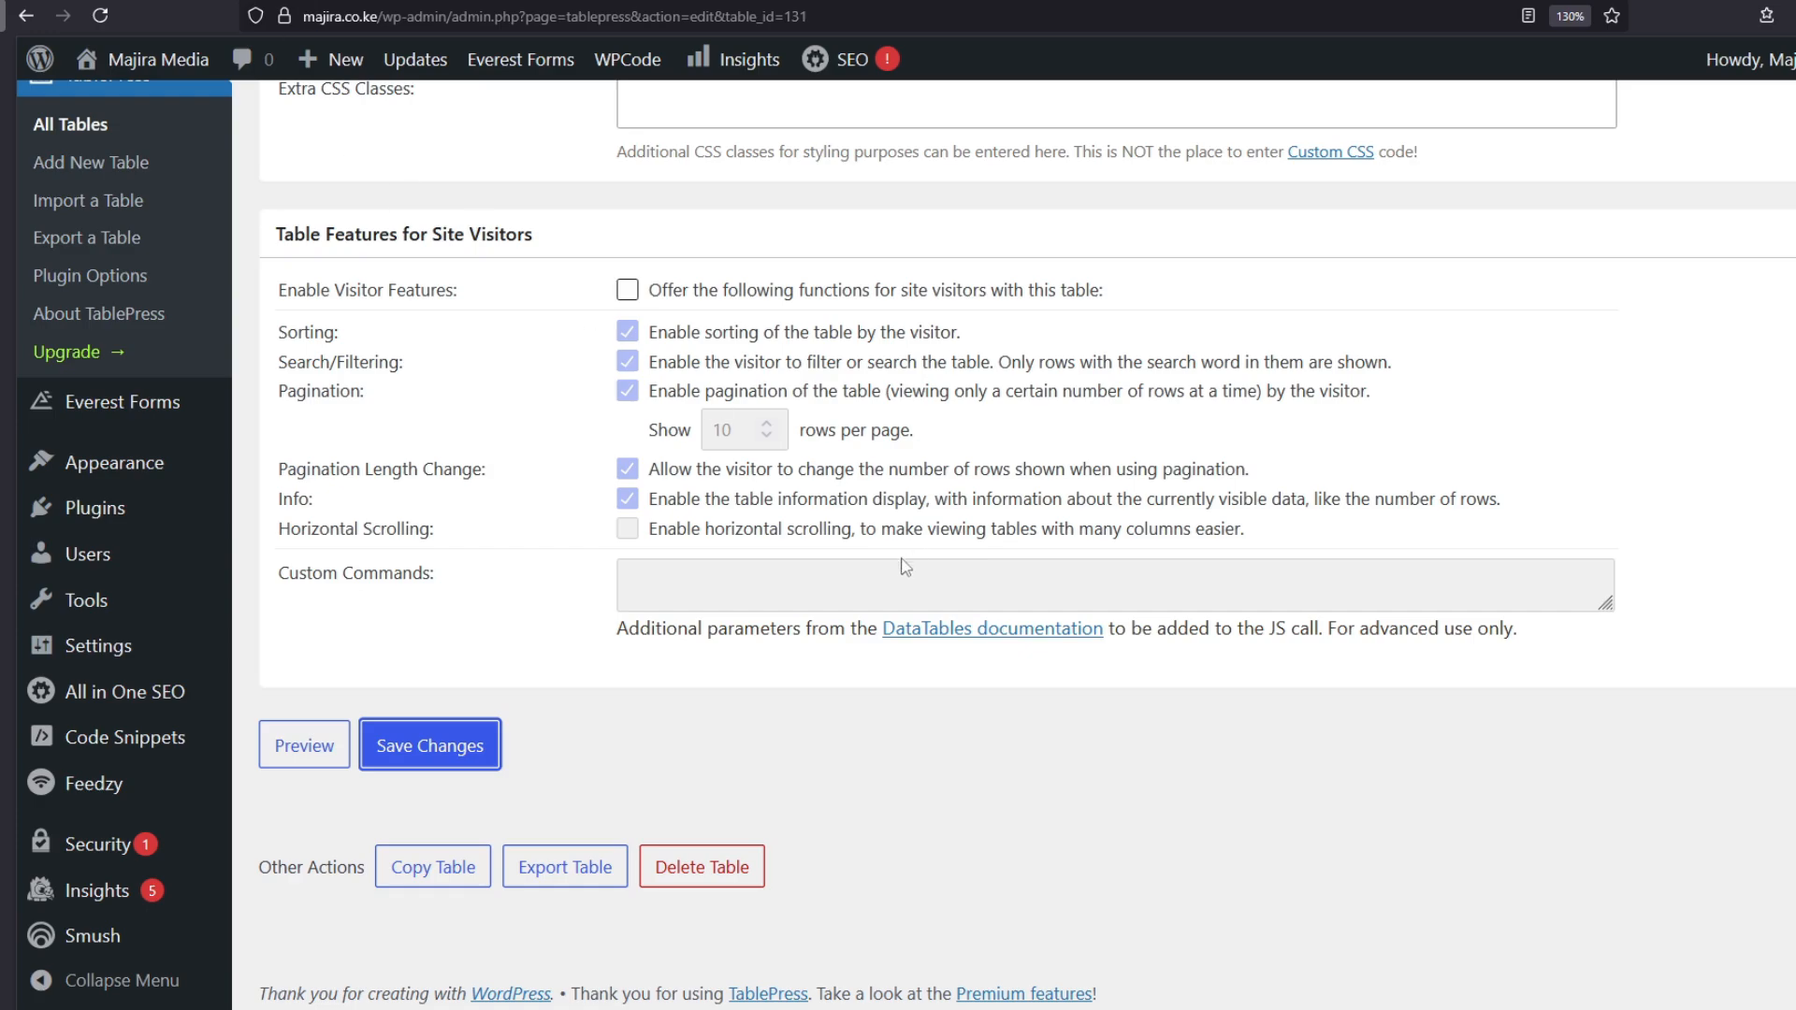
Enter Tank as the heading of the empty column E
scroll(905, 567, "up", 8)
scroll(970, 493, "up", 5)
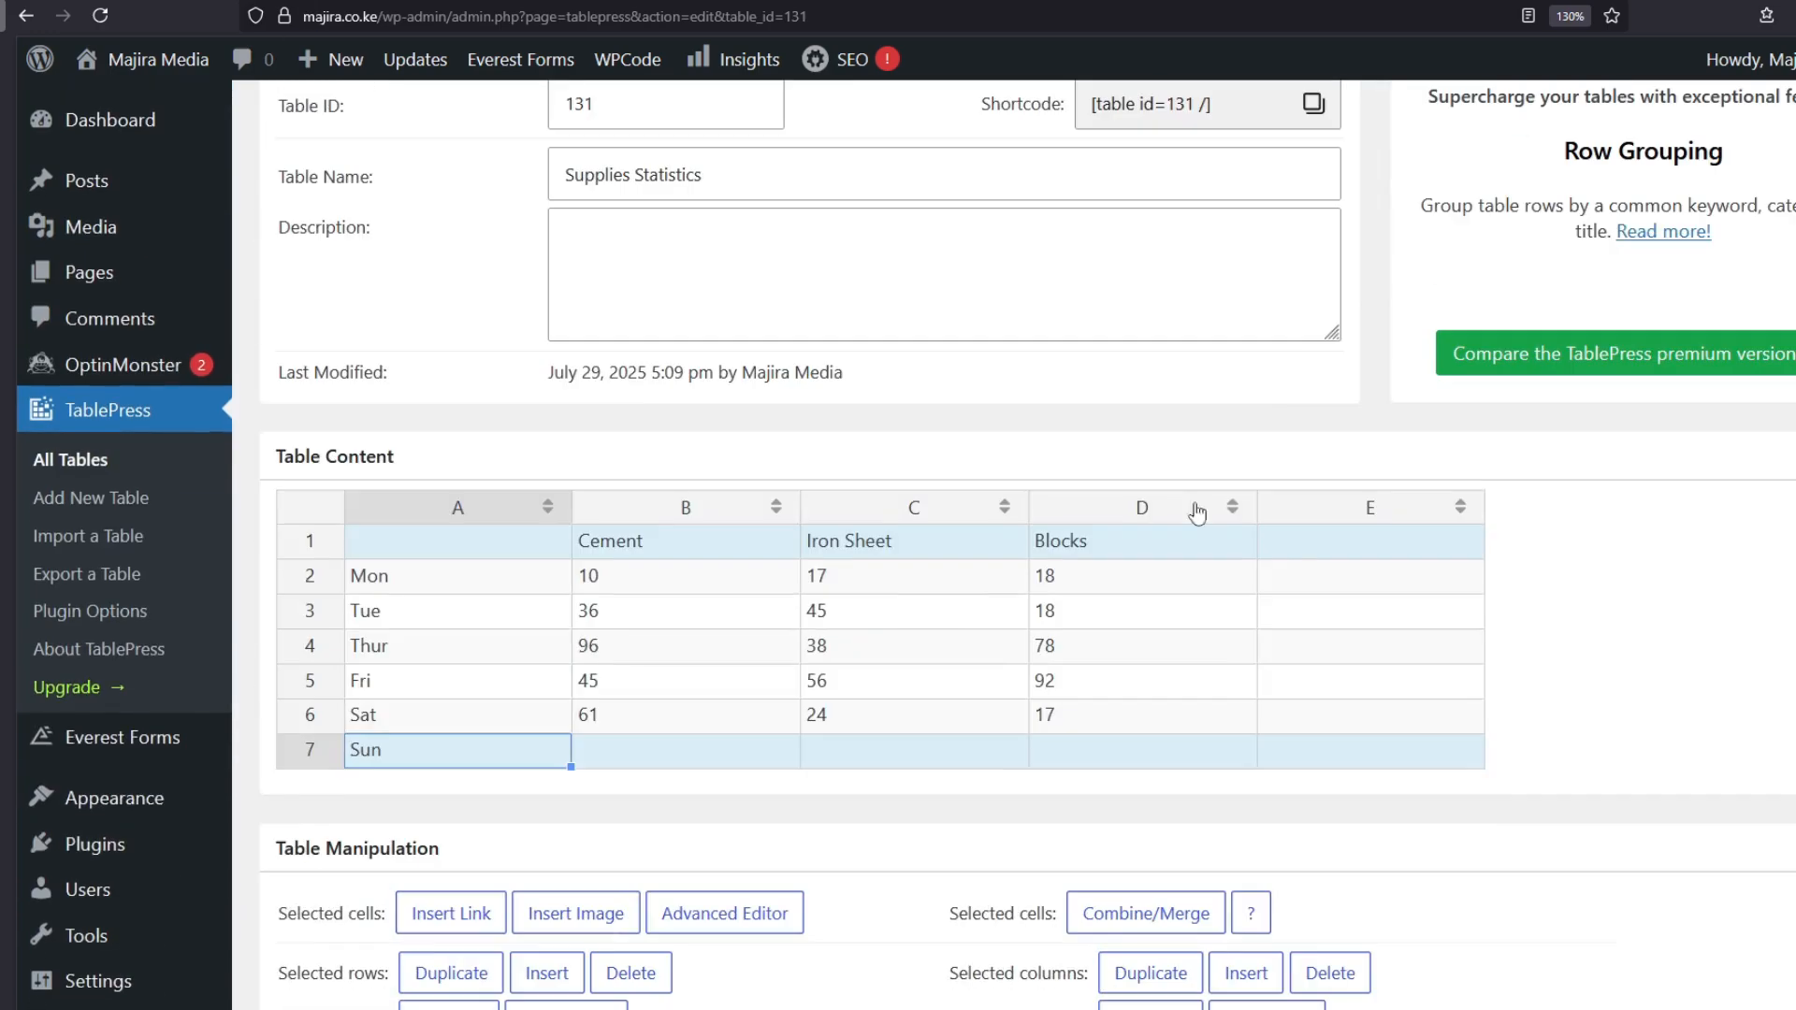
left_click(1303, 552)
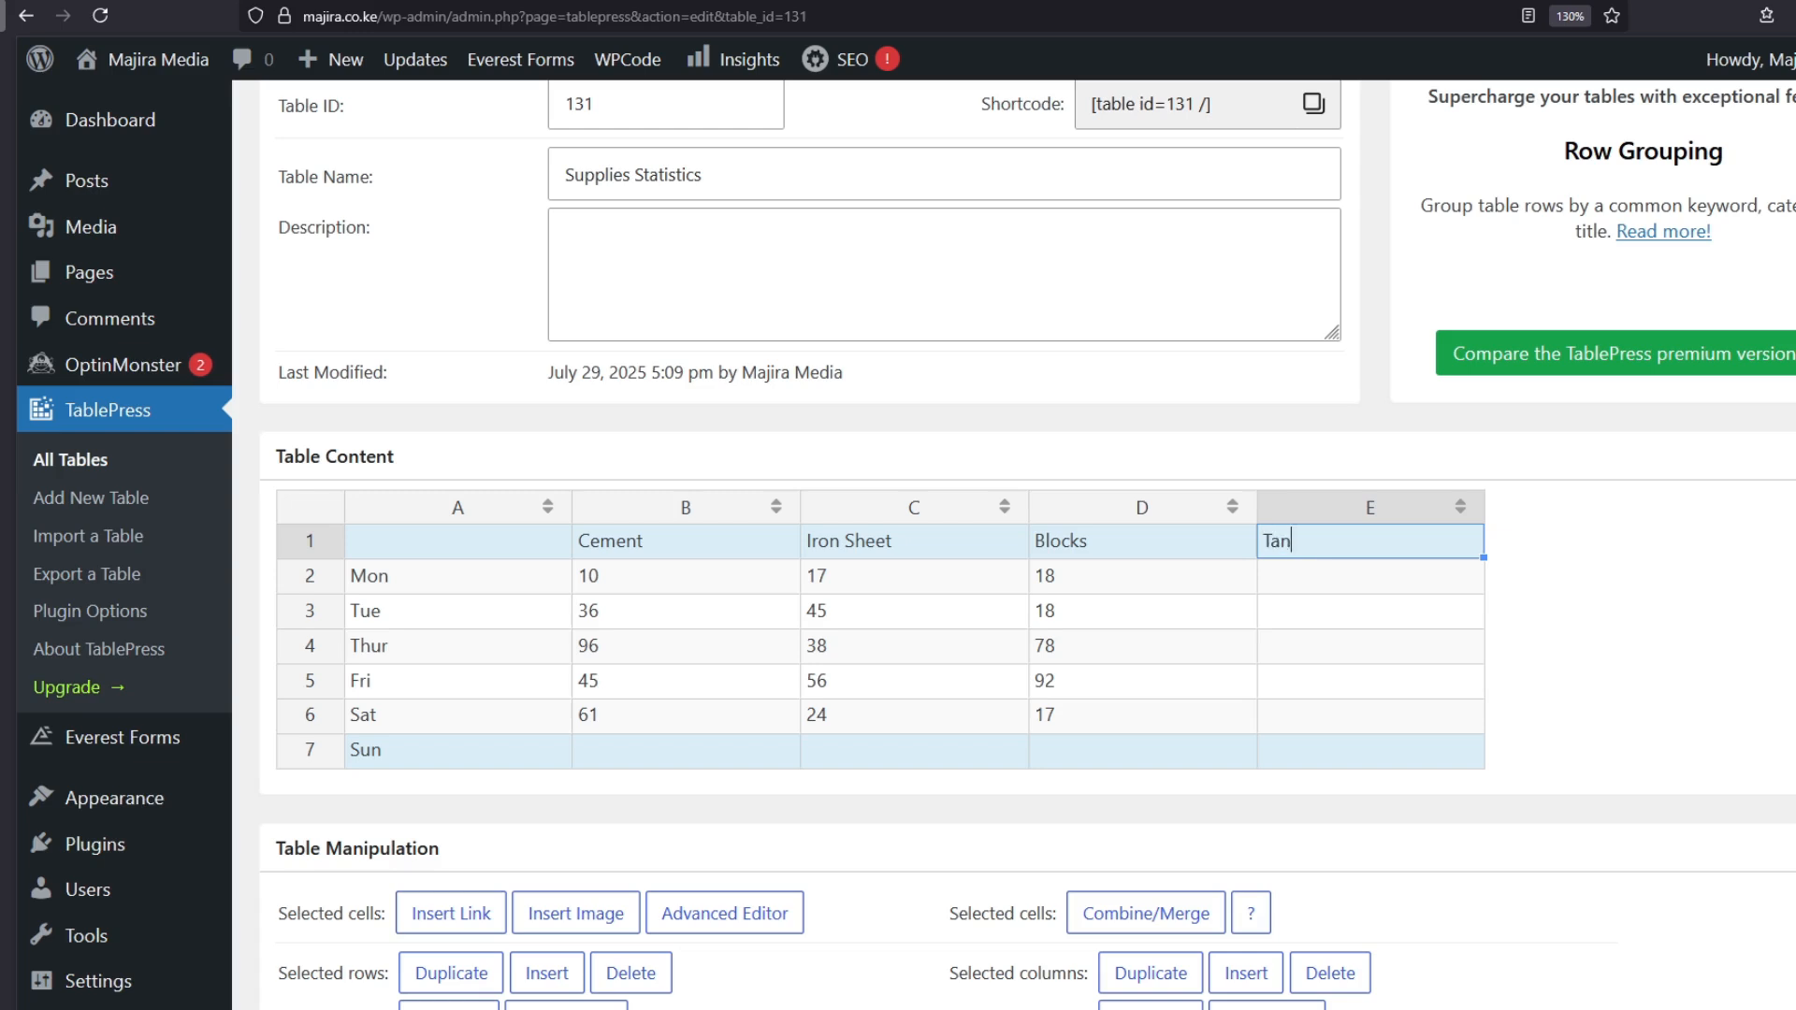
Fill the Tank column from Mon to Sun with the values 12, 23, 67, 78, 34 and 7
left_click(1368, 588)
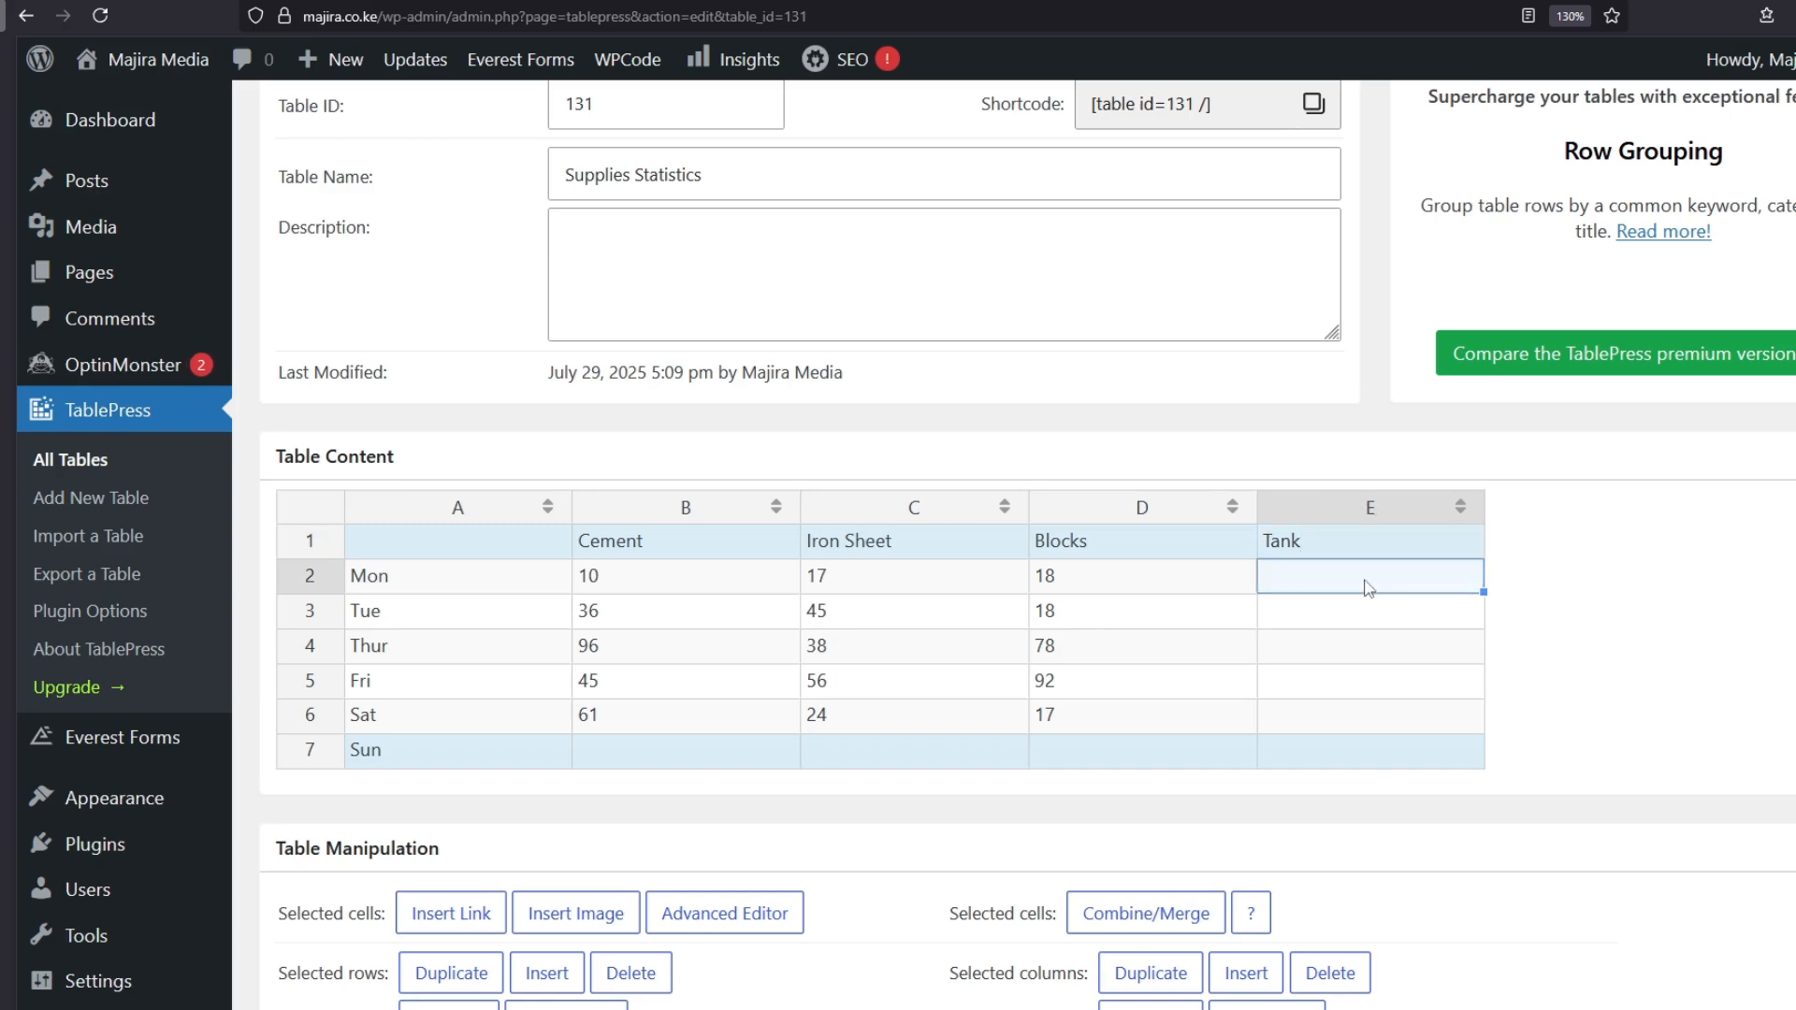
type("12")
left_click(1302, 608)
type("23")
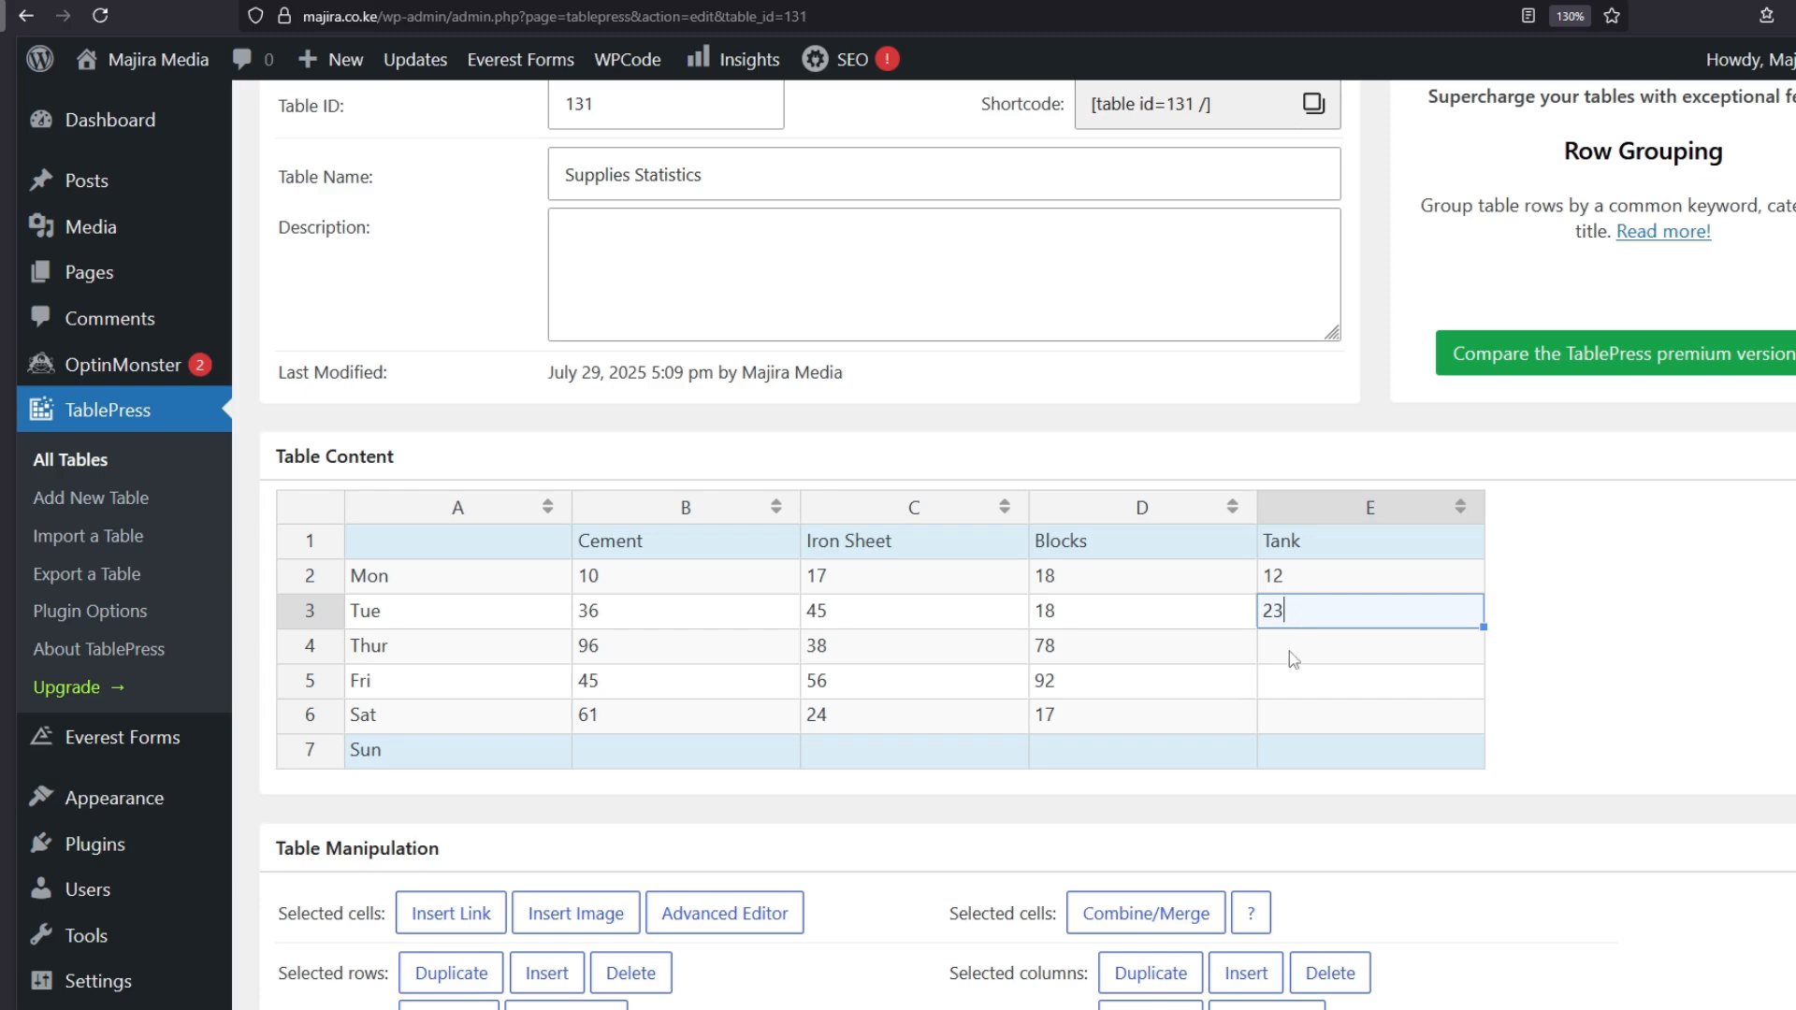
left_click(1294, 655)
type("67")
left_click(1297, 685)
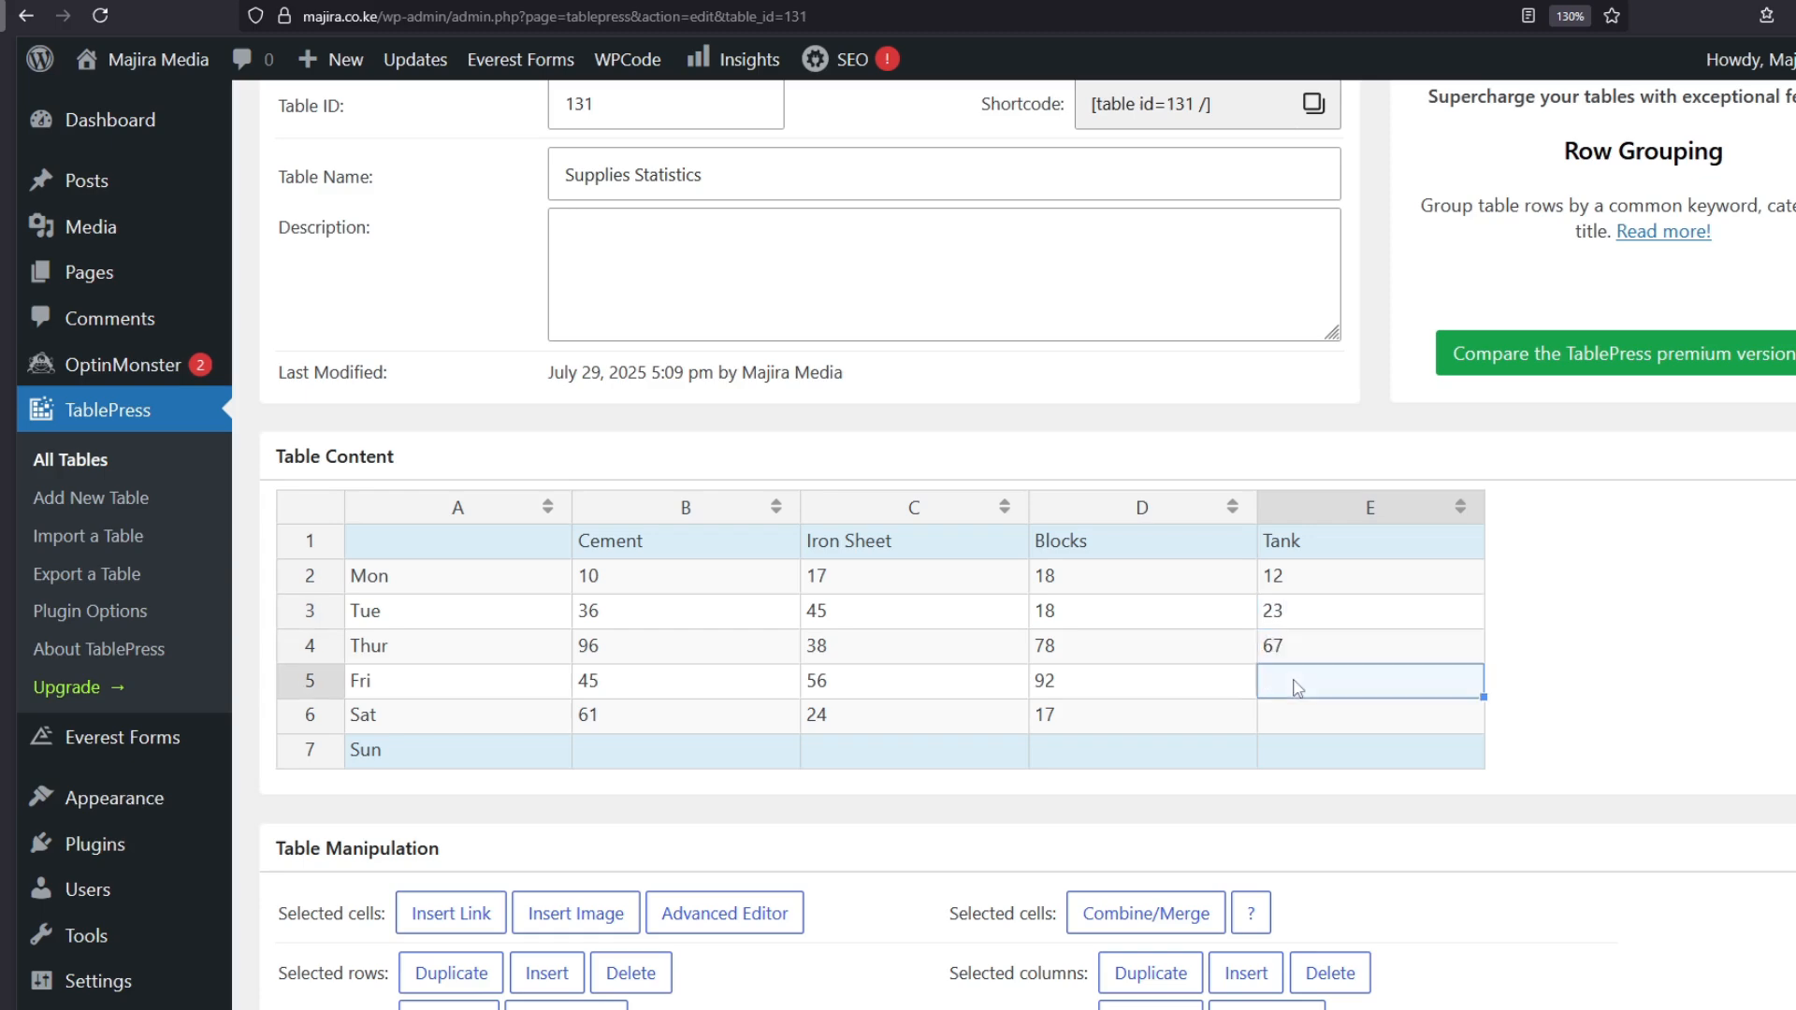
type("78")
left_click(1299, 709)
type("34")
left_click(1303, 741)
type("7")
Save the table with the Tank data and reload the published post to check it
scroll(870, 813, "down", 15)
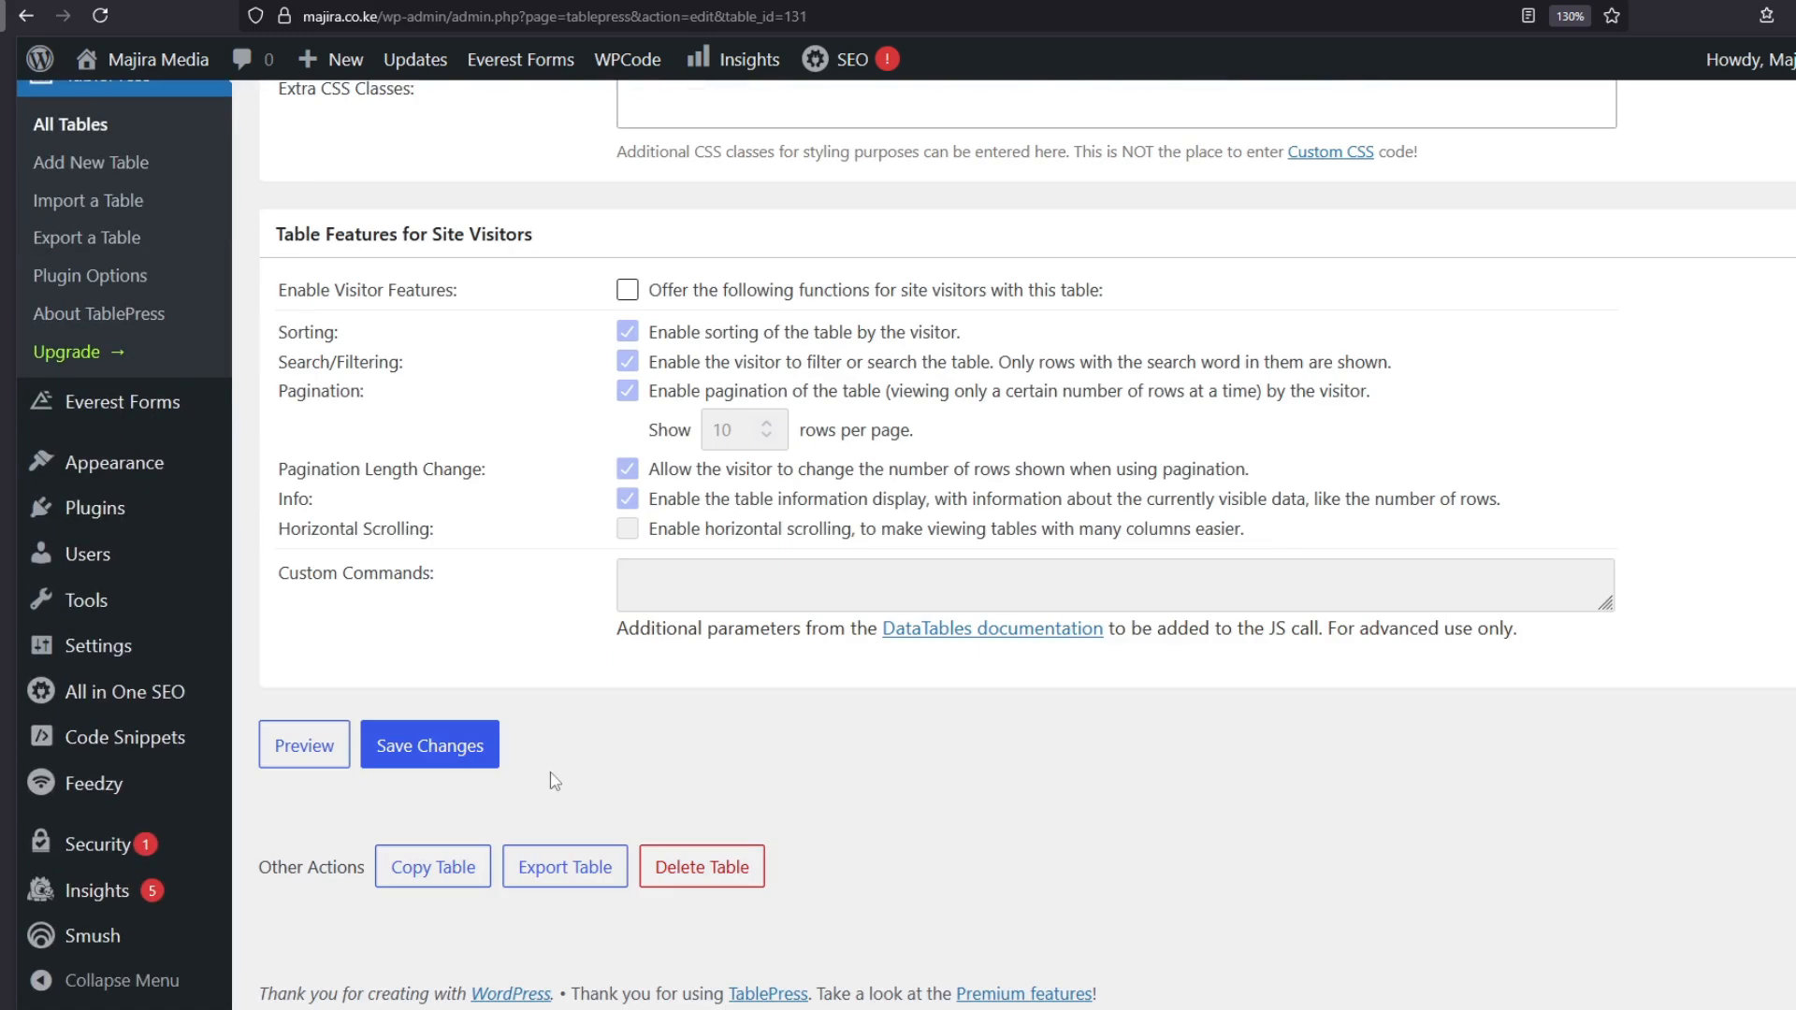
left_click(488, 760)
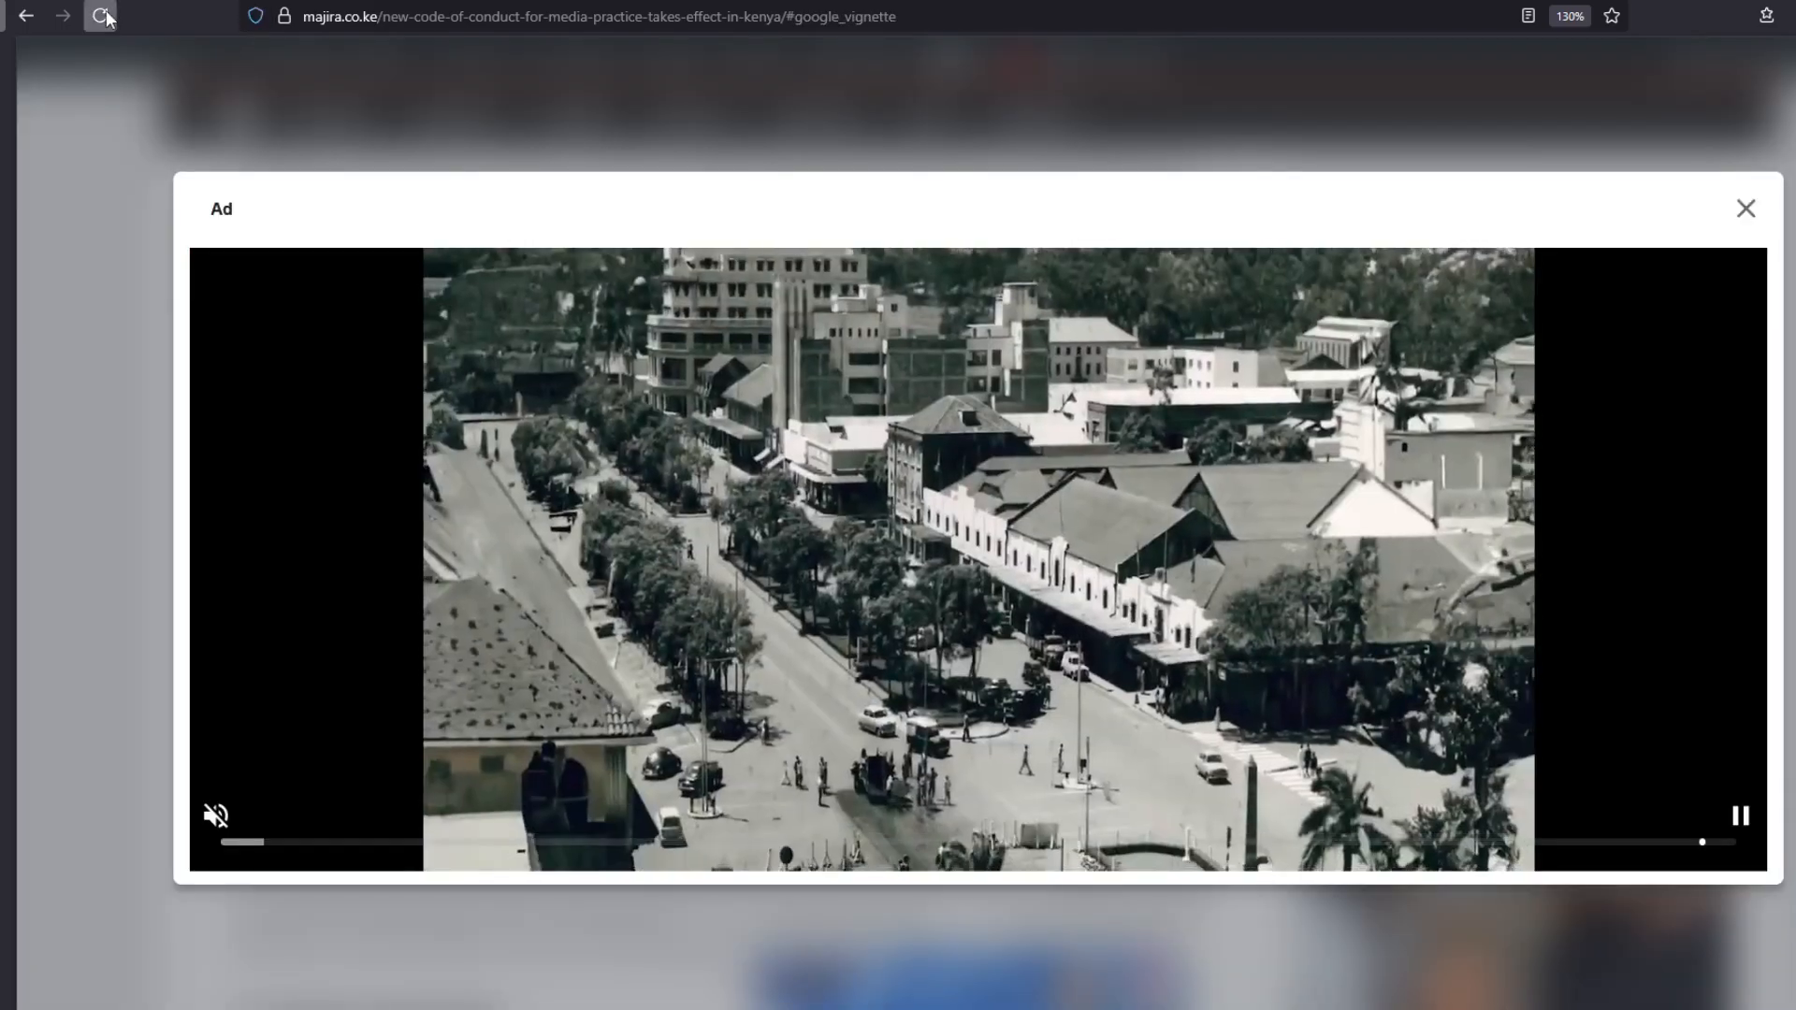
left_click(100, 16)
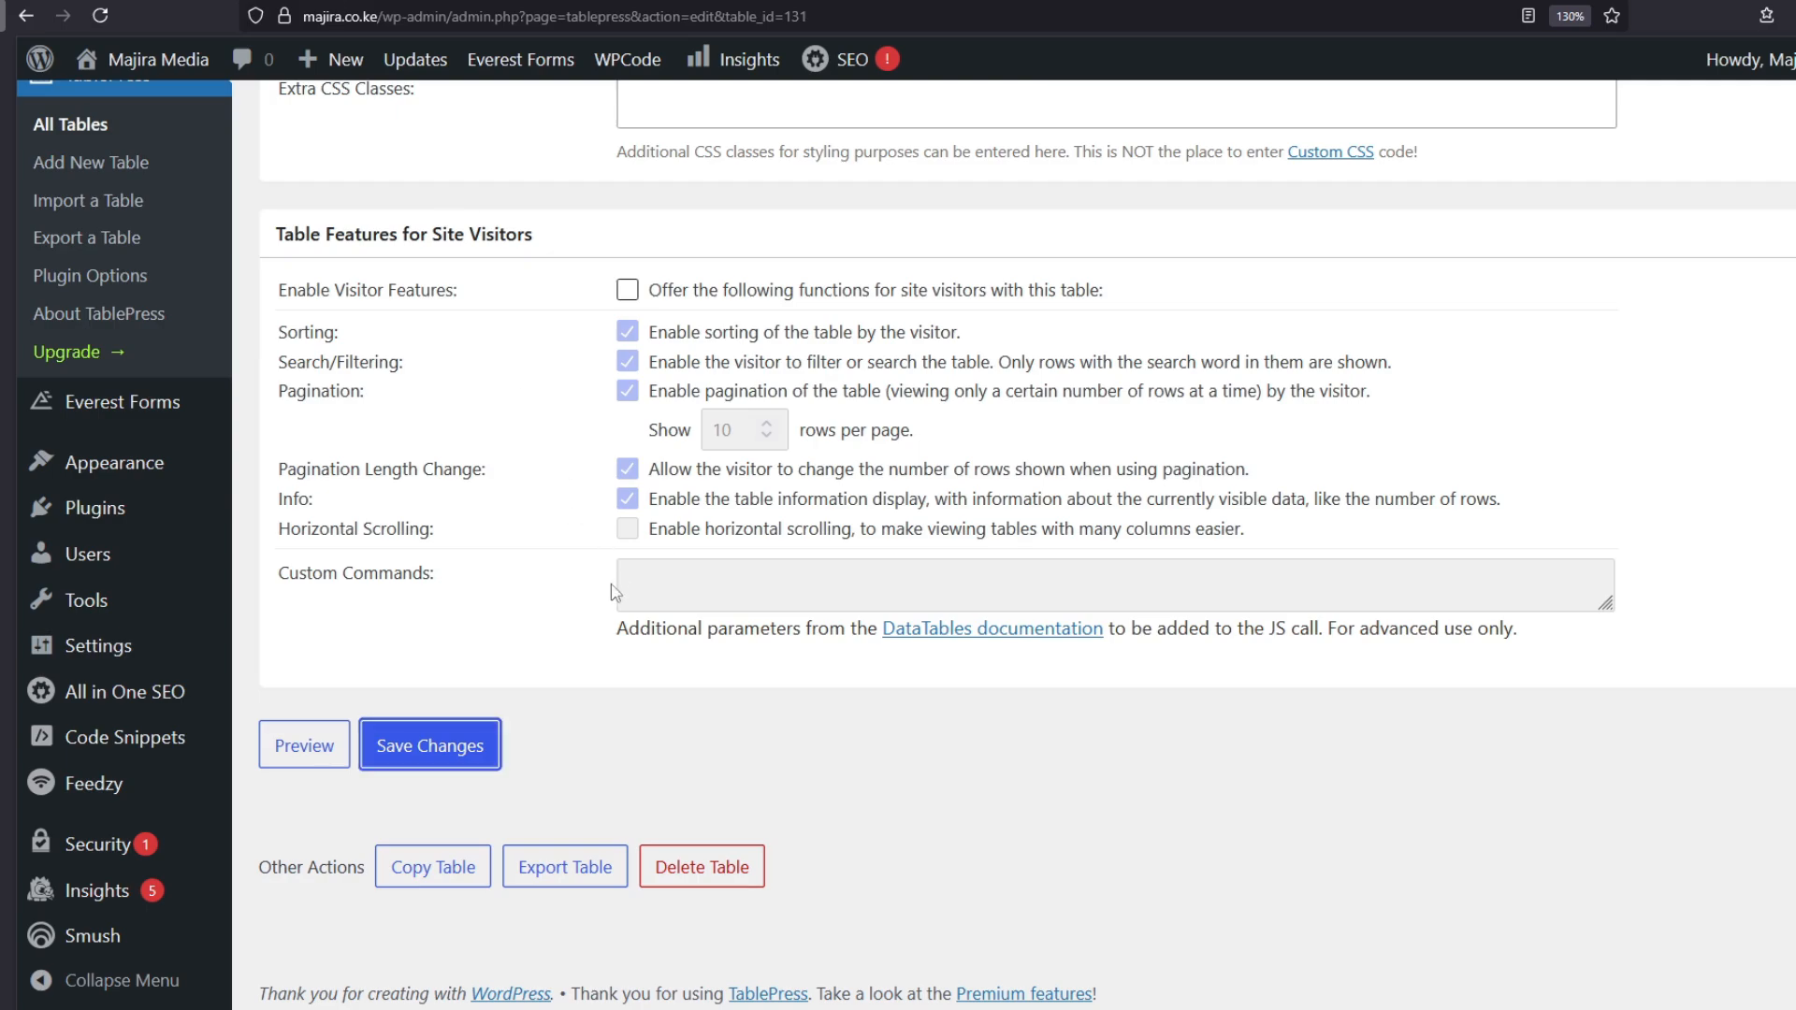
Delete the Sun row from the Supplies Statistics table
scroll(613, 593, "up", 3)
scroll(606, 593, "down", 2)
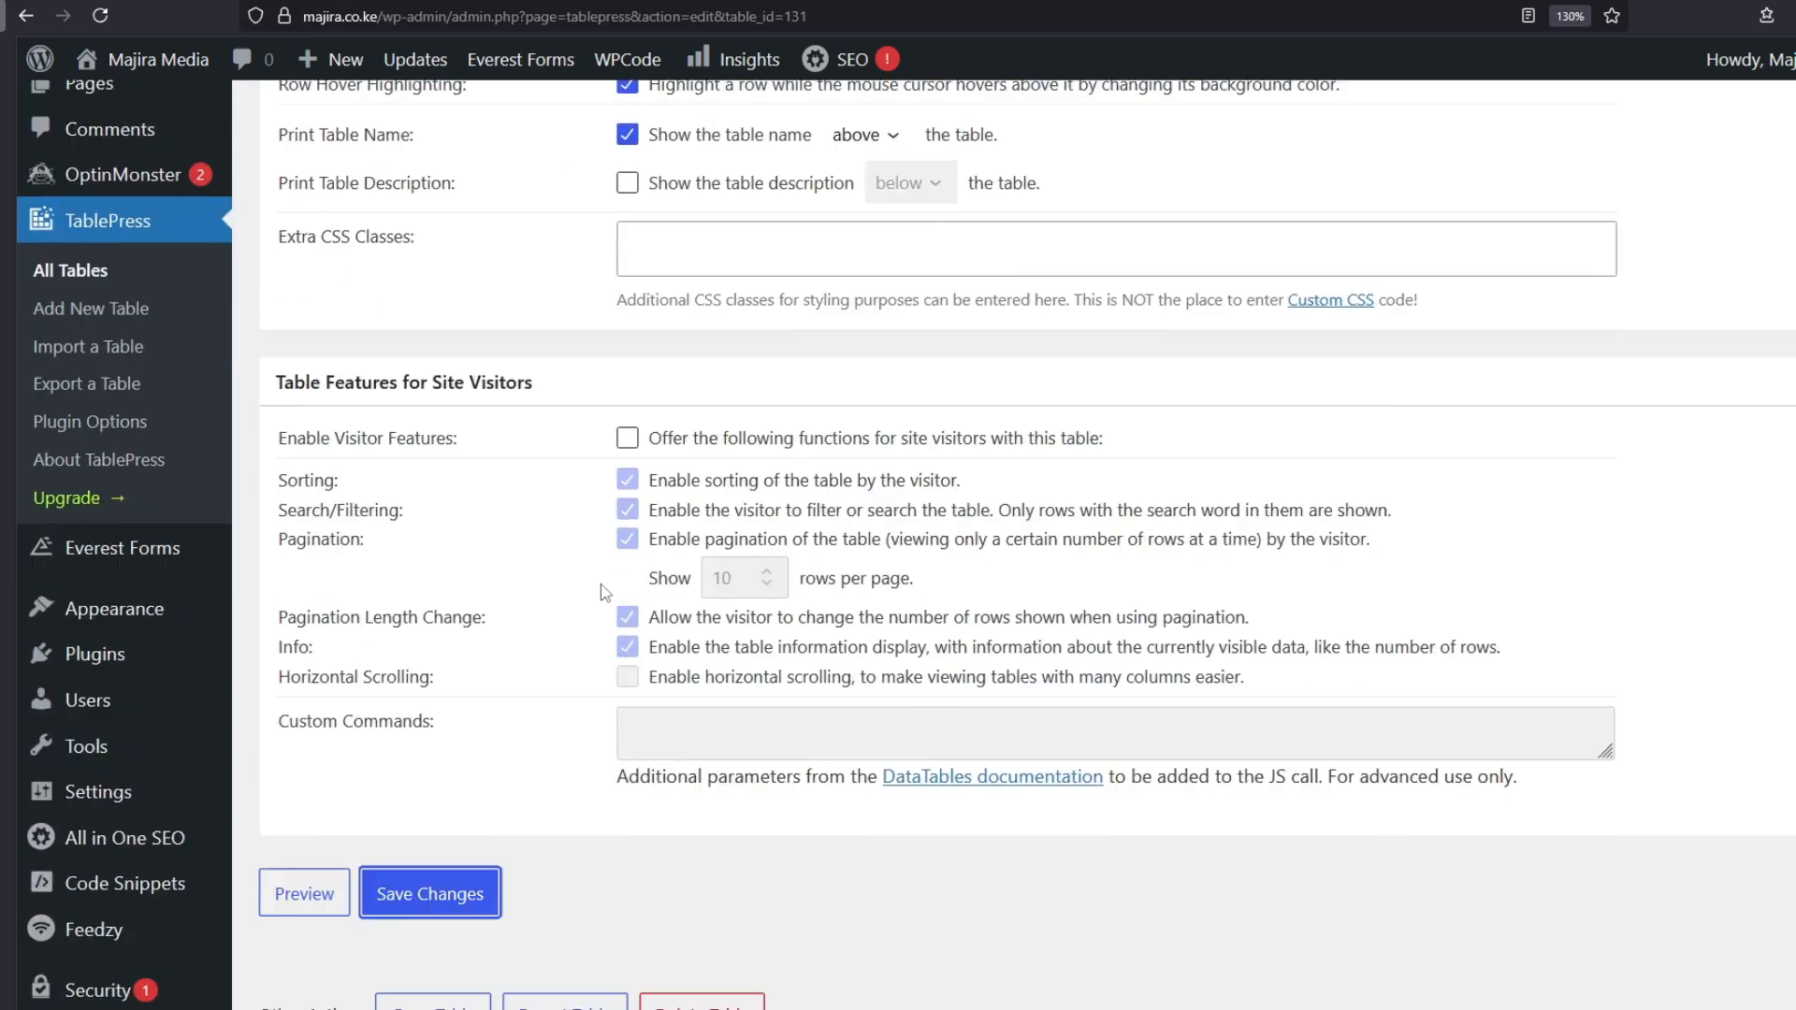
scroll(603, 592, "up", 8)
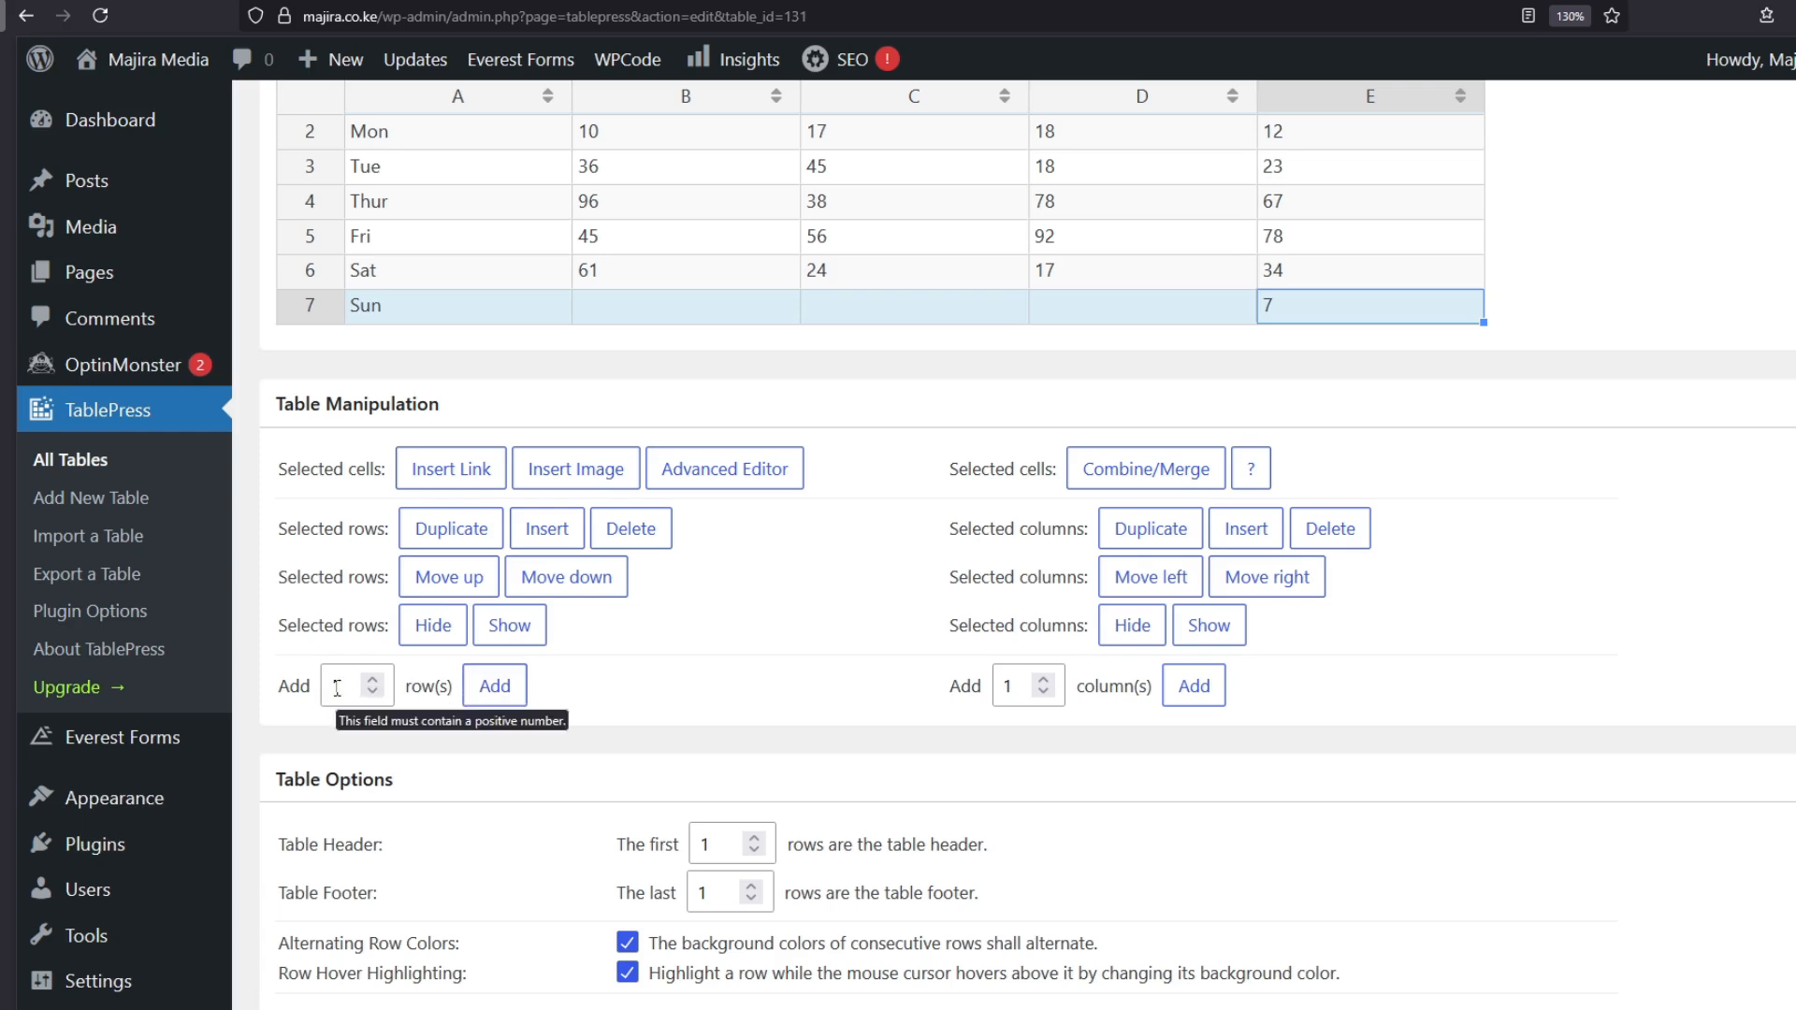
left_click(632, 530)
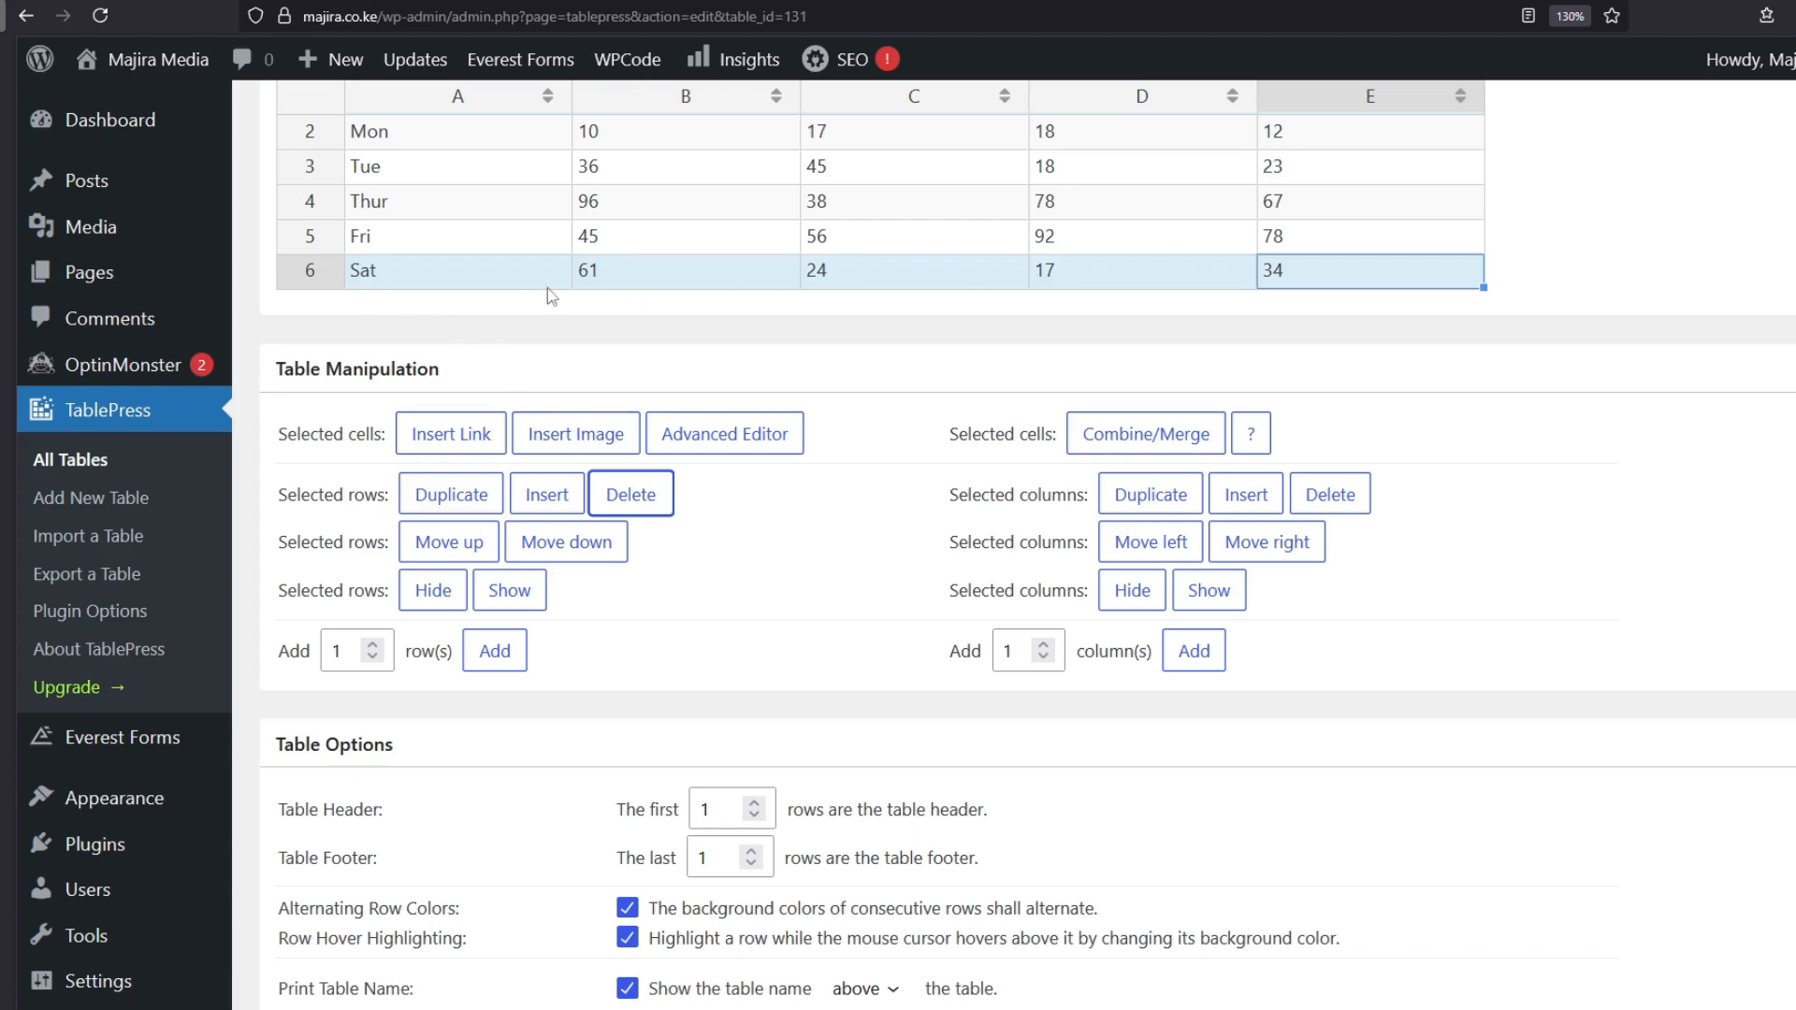
Delete the Tank column from the Supplies Statistics table
scroll(1408, 435, "up", 5)
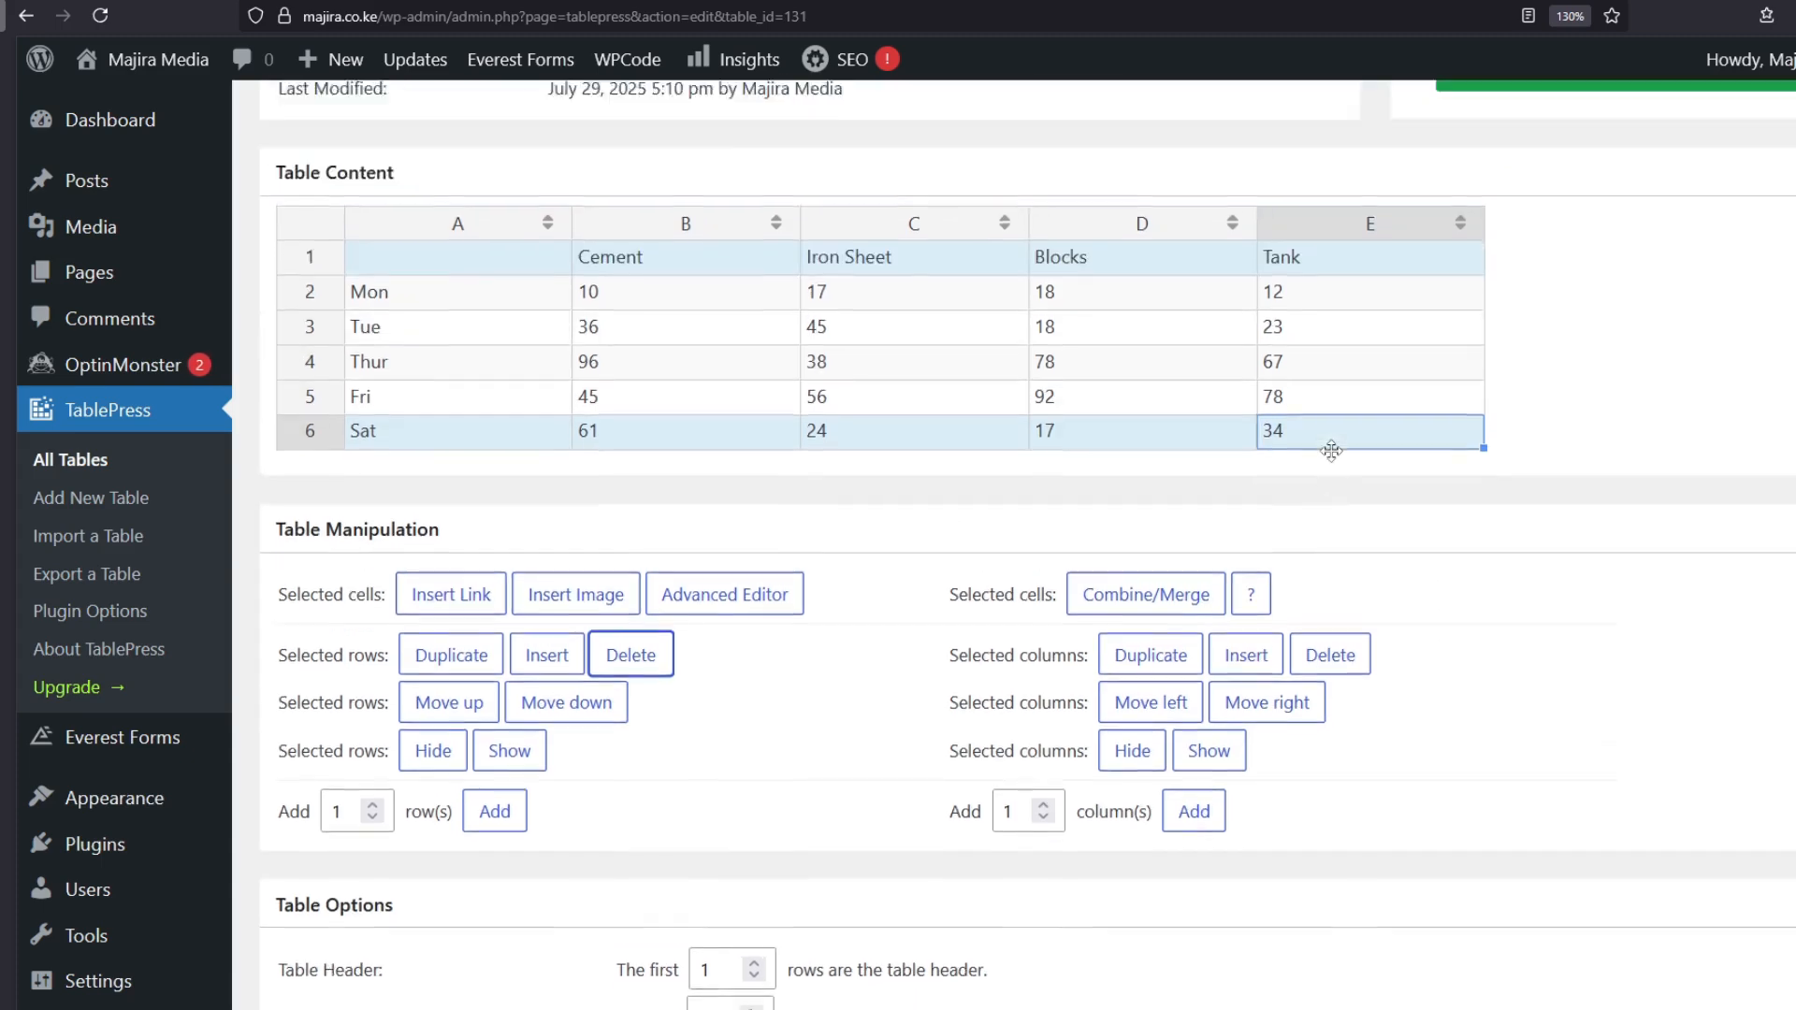
scroll(1154, 449, "down", 3)
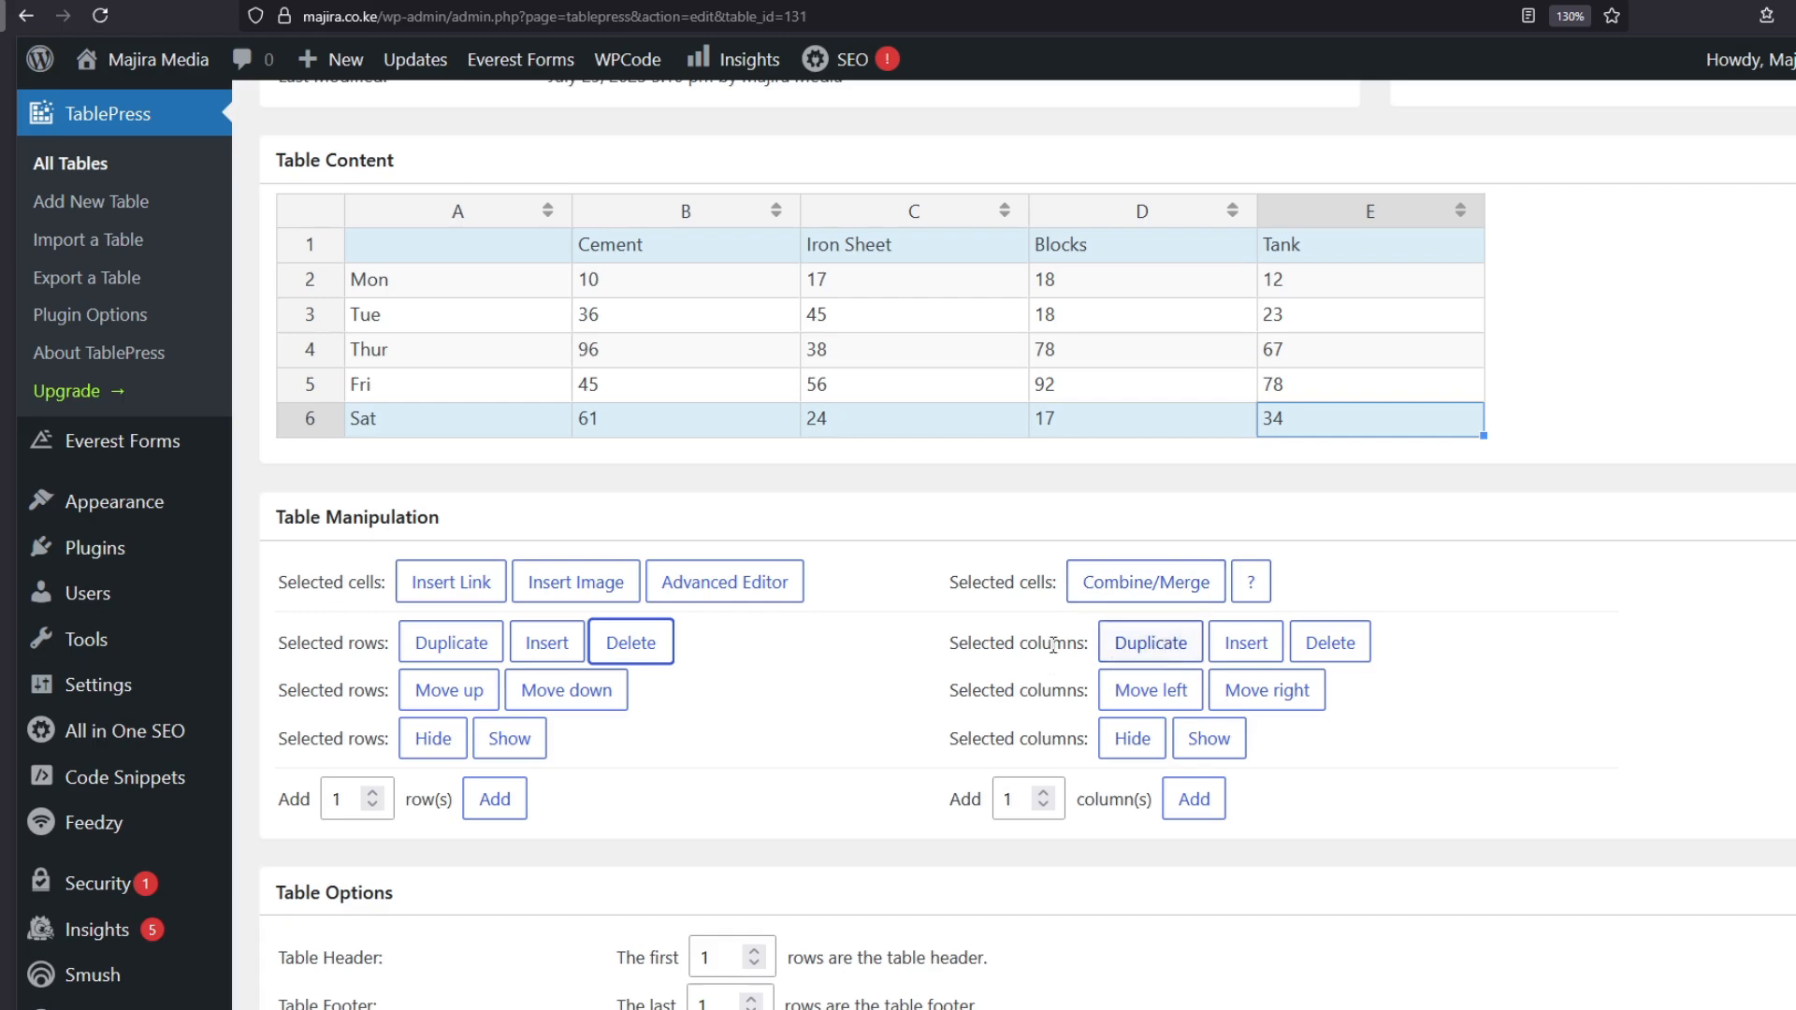
scroll(1061, 666, "up", 2)
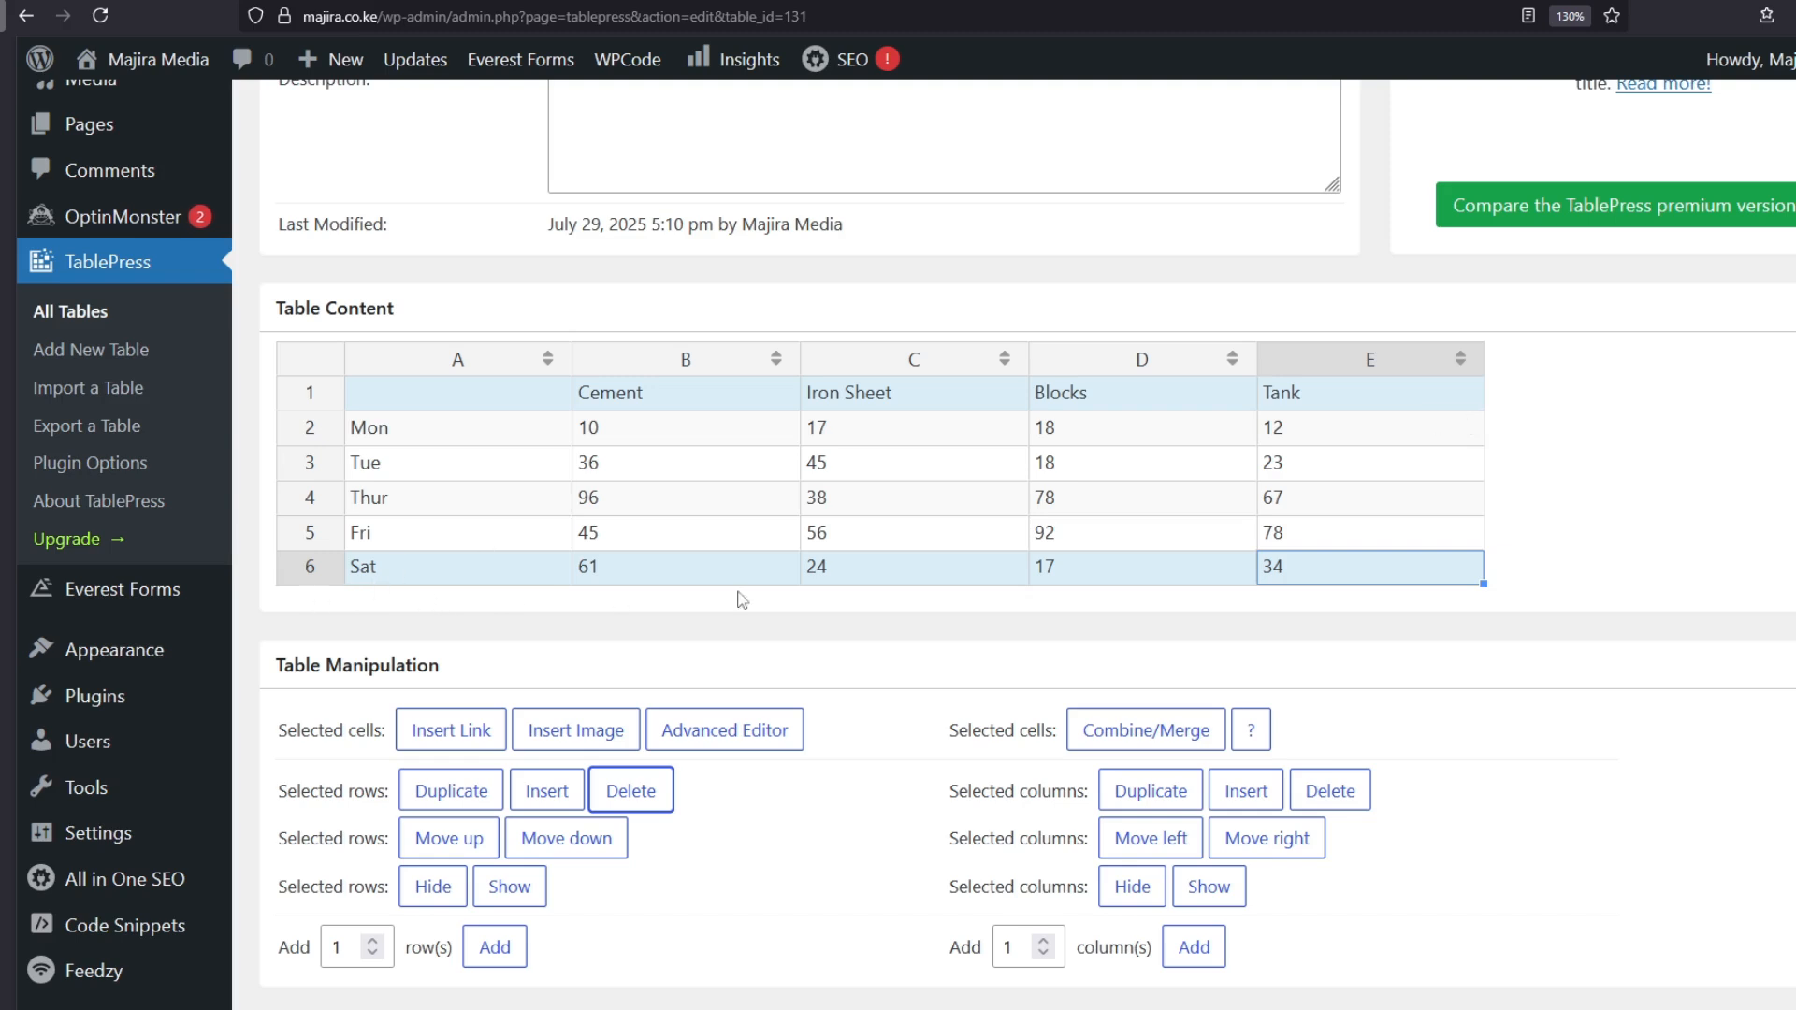
left_click(1330, 791)
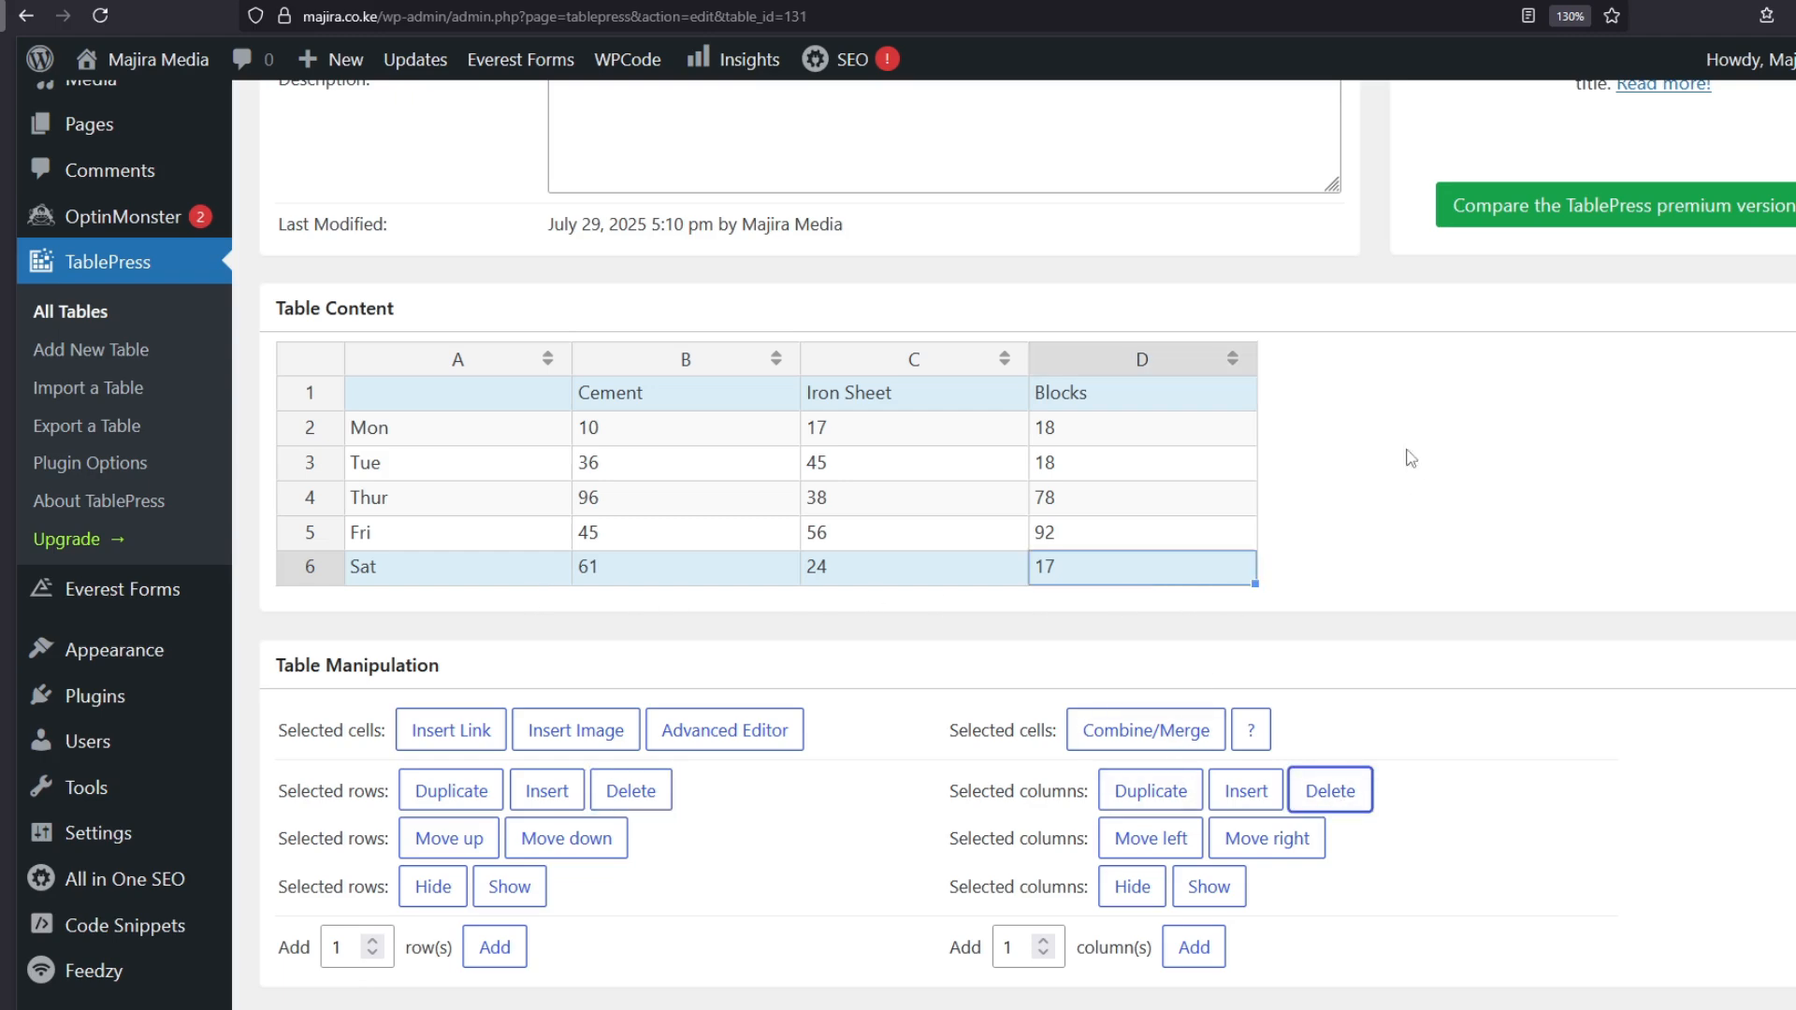
Save the Supplies Statistics table with the Sun row and Tank column deleted
scroll(890, 429, "down", 5)
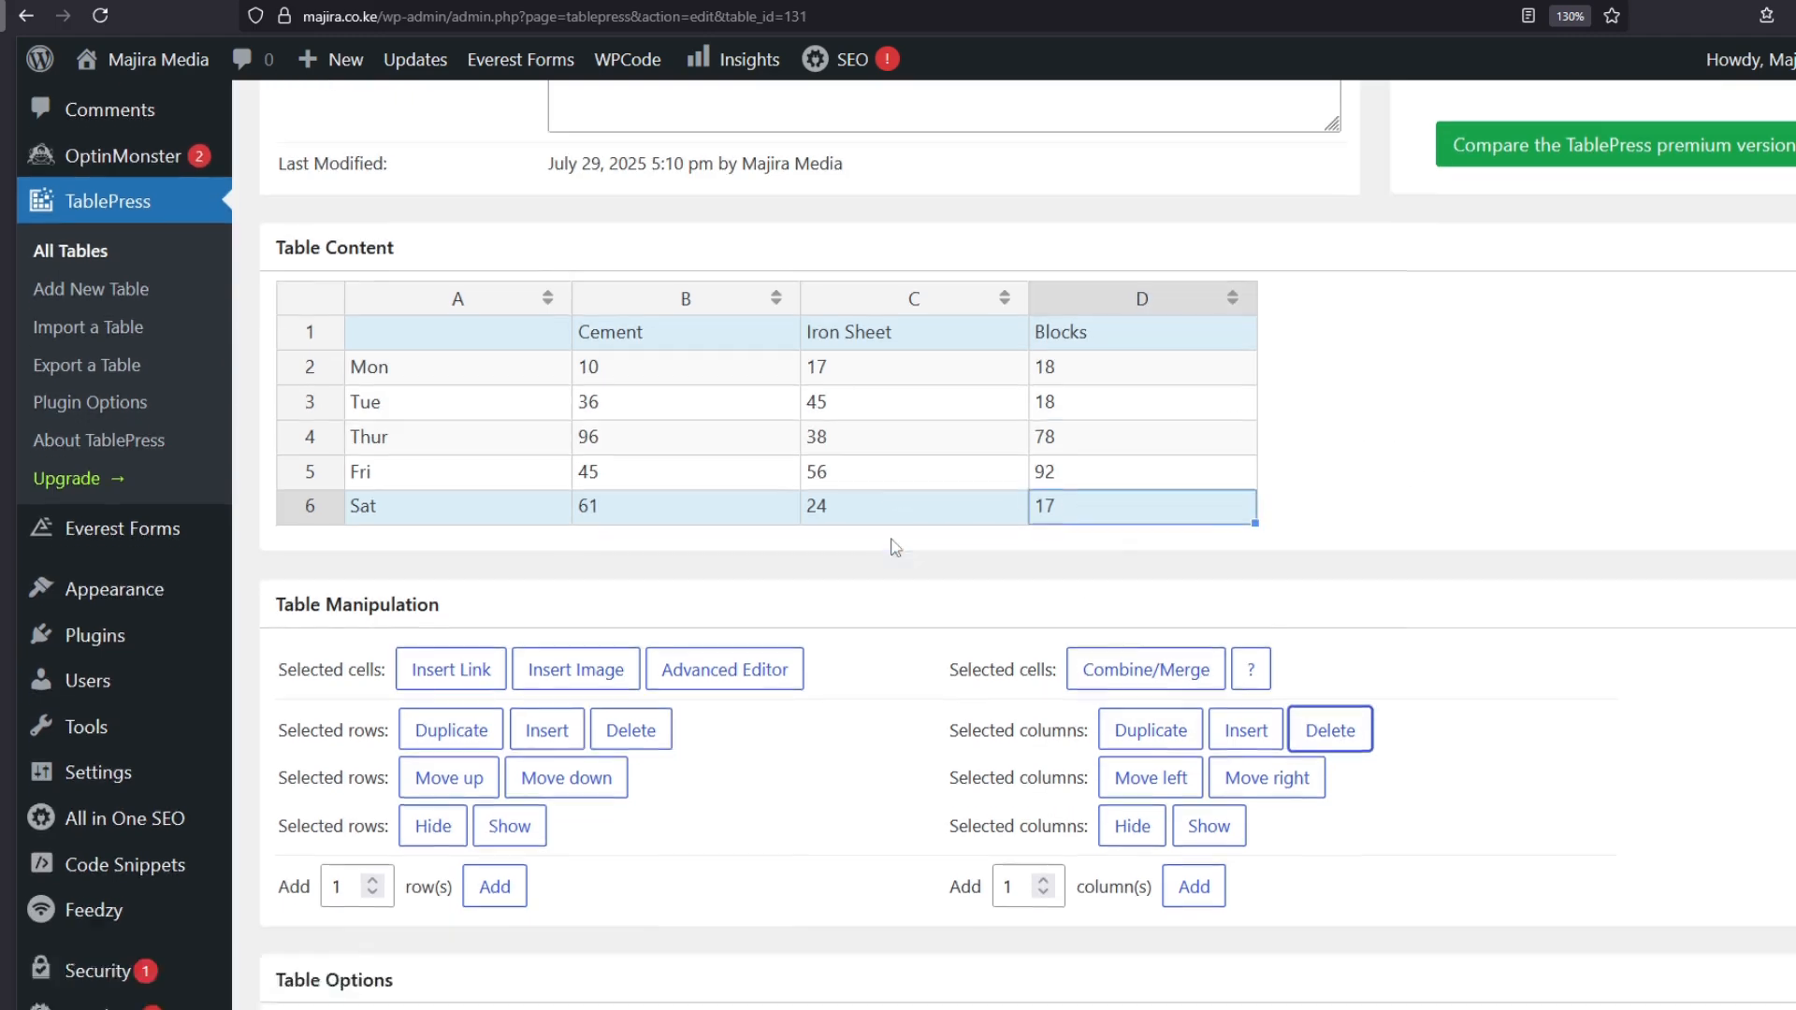
scroll(714, 698, "up", 2)
scroll(762, 756, "down", 3)
scroll(762, 756, "down", 3)
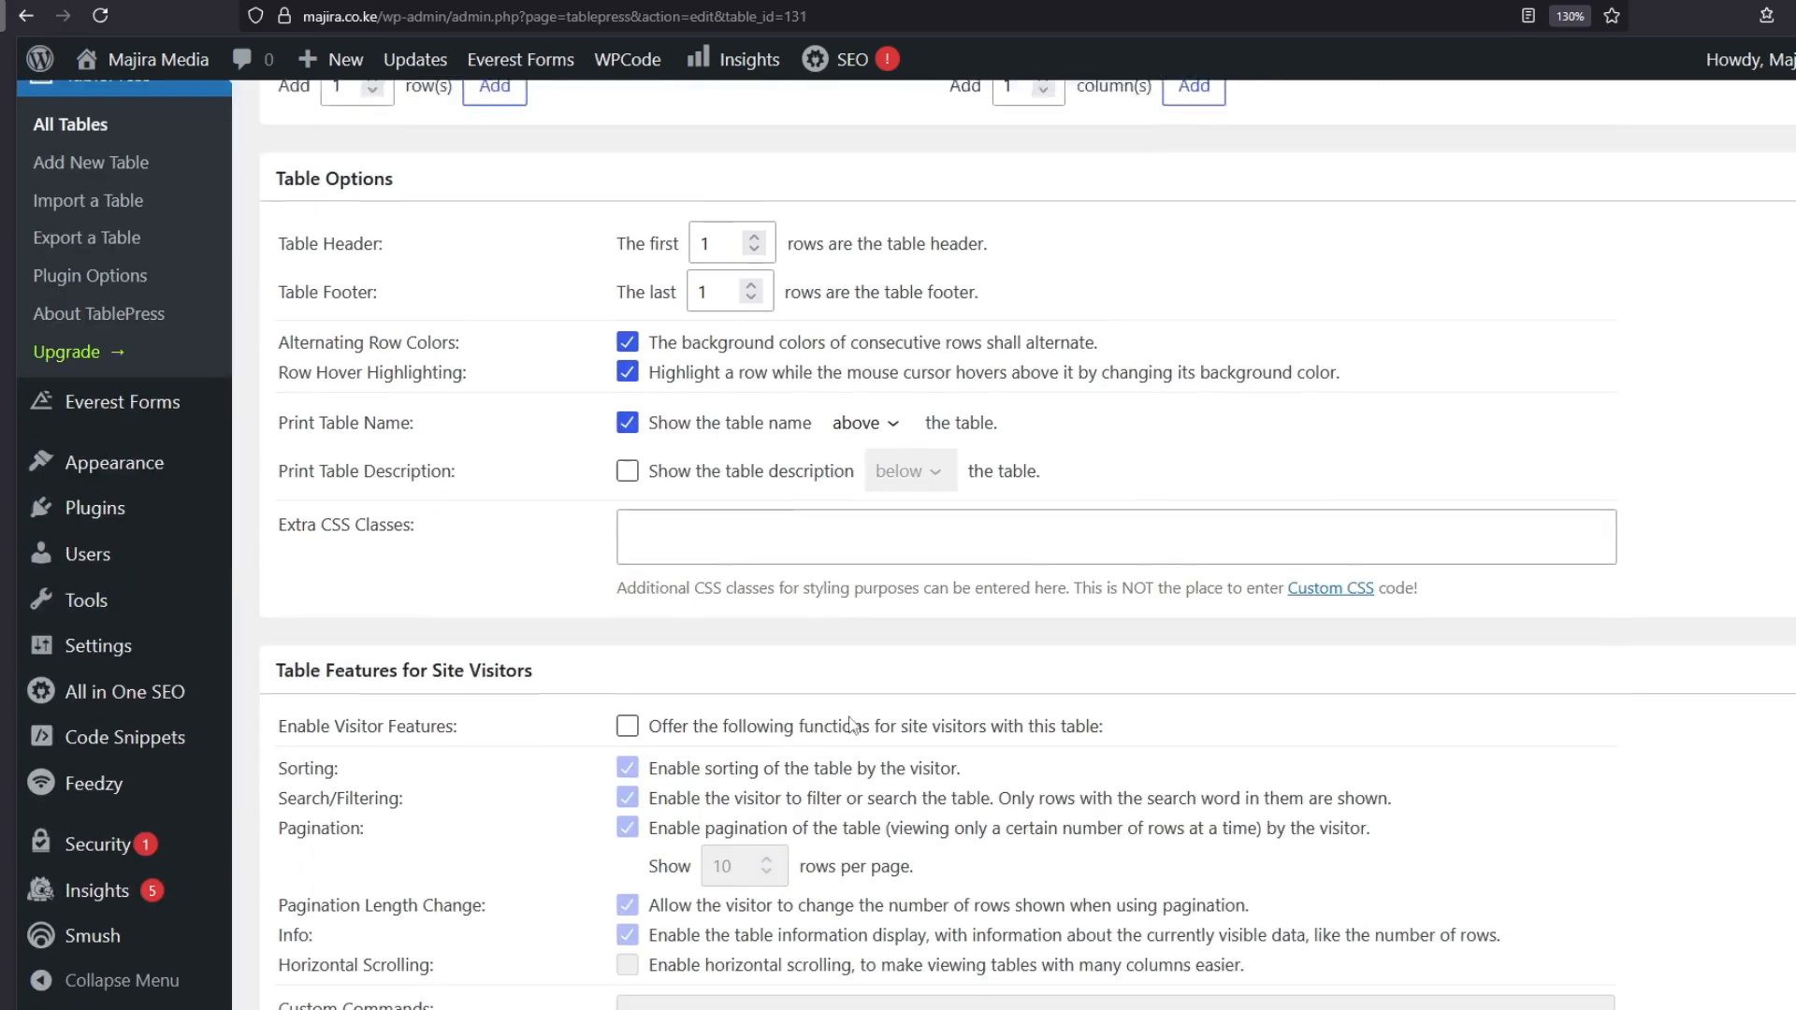
scroll(521, 822, "down", 5)
left_click(420, 750)
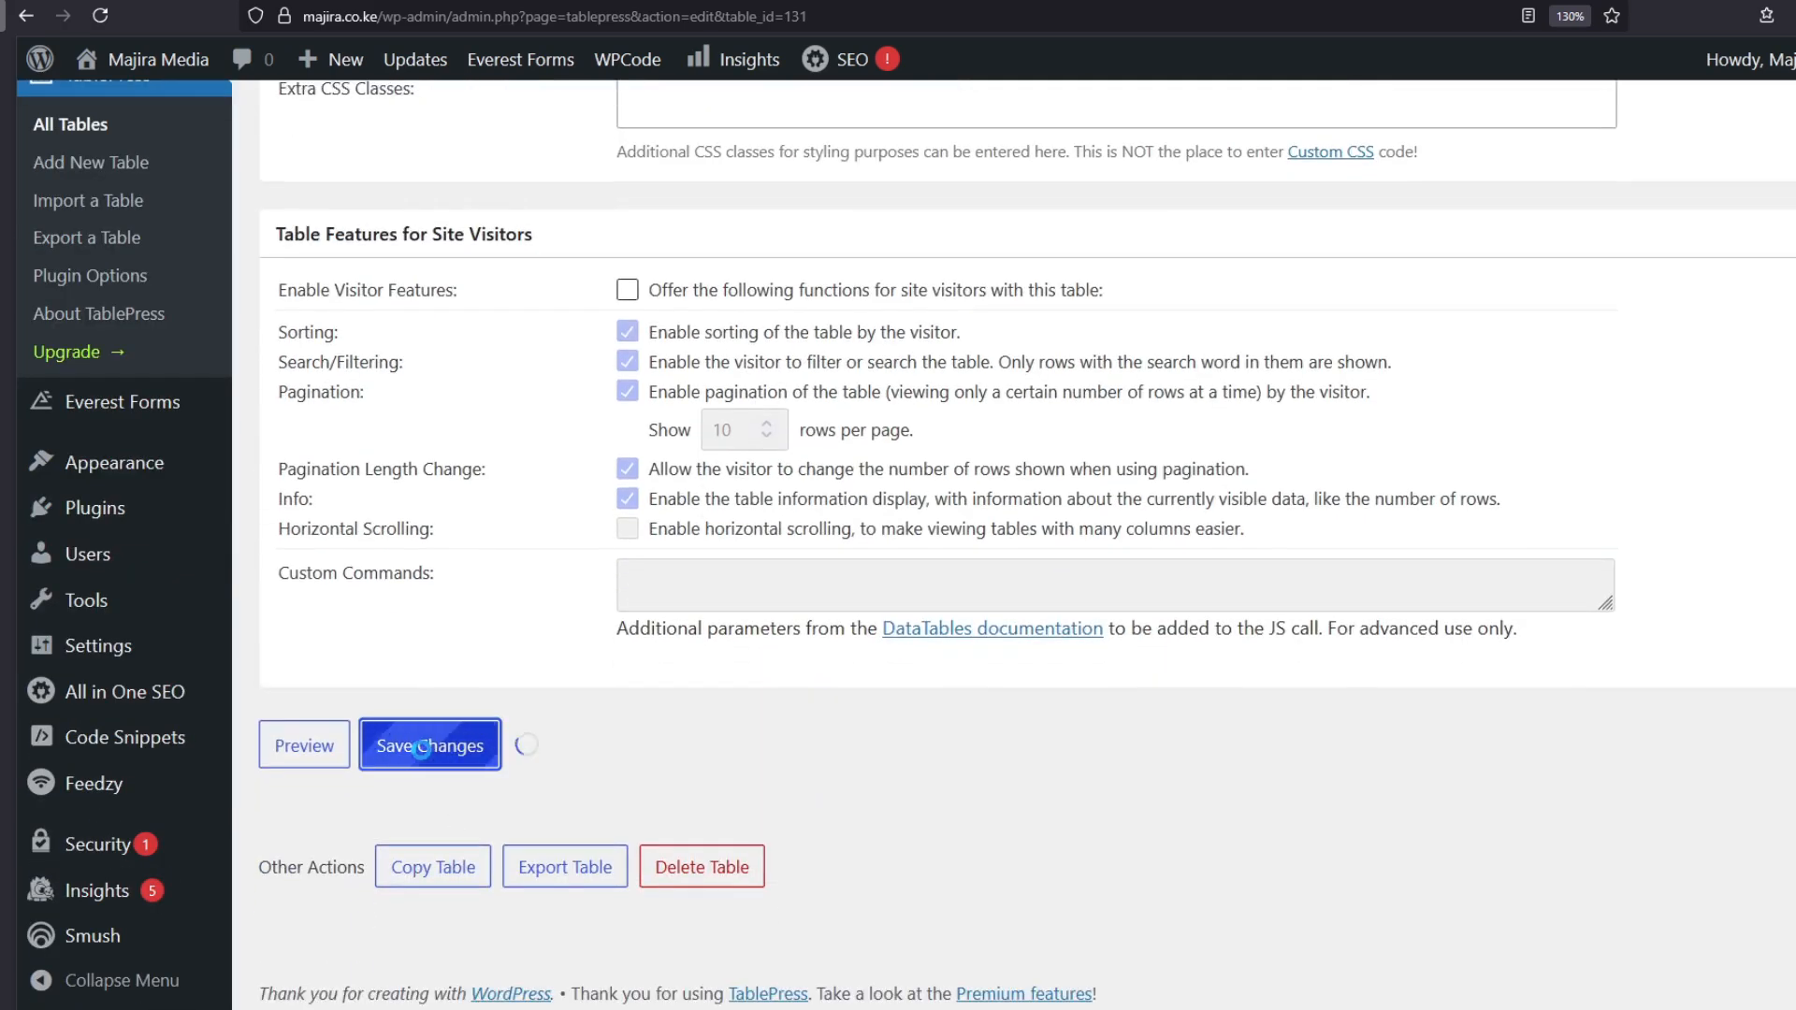
Switch to the published post and reload it to check the rows and columns of the Supplies Statistics table
left_click(367, 2)
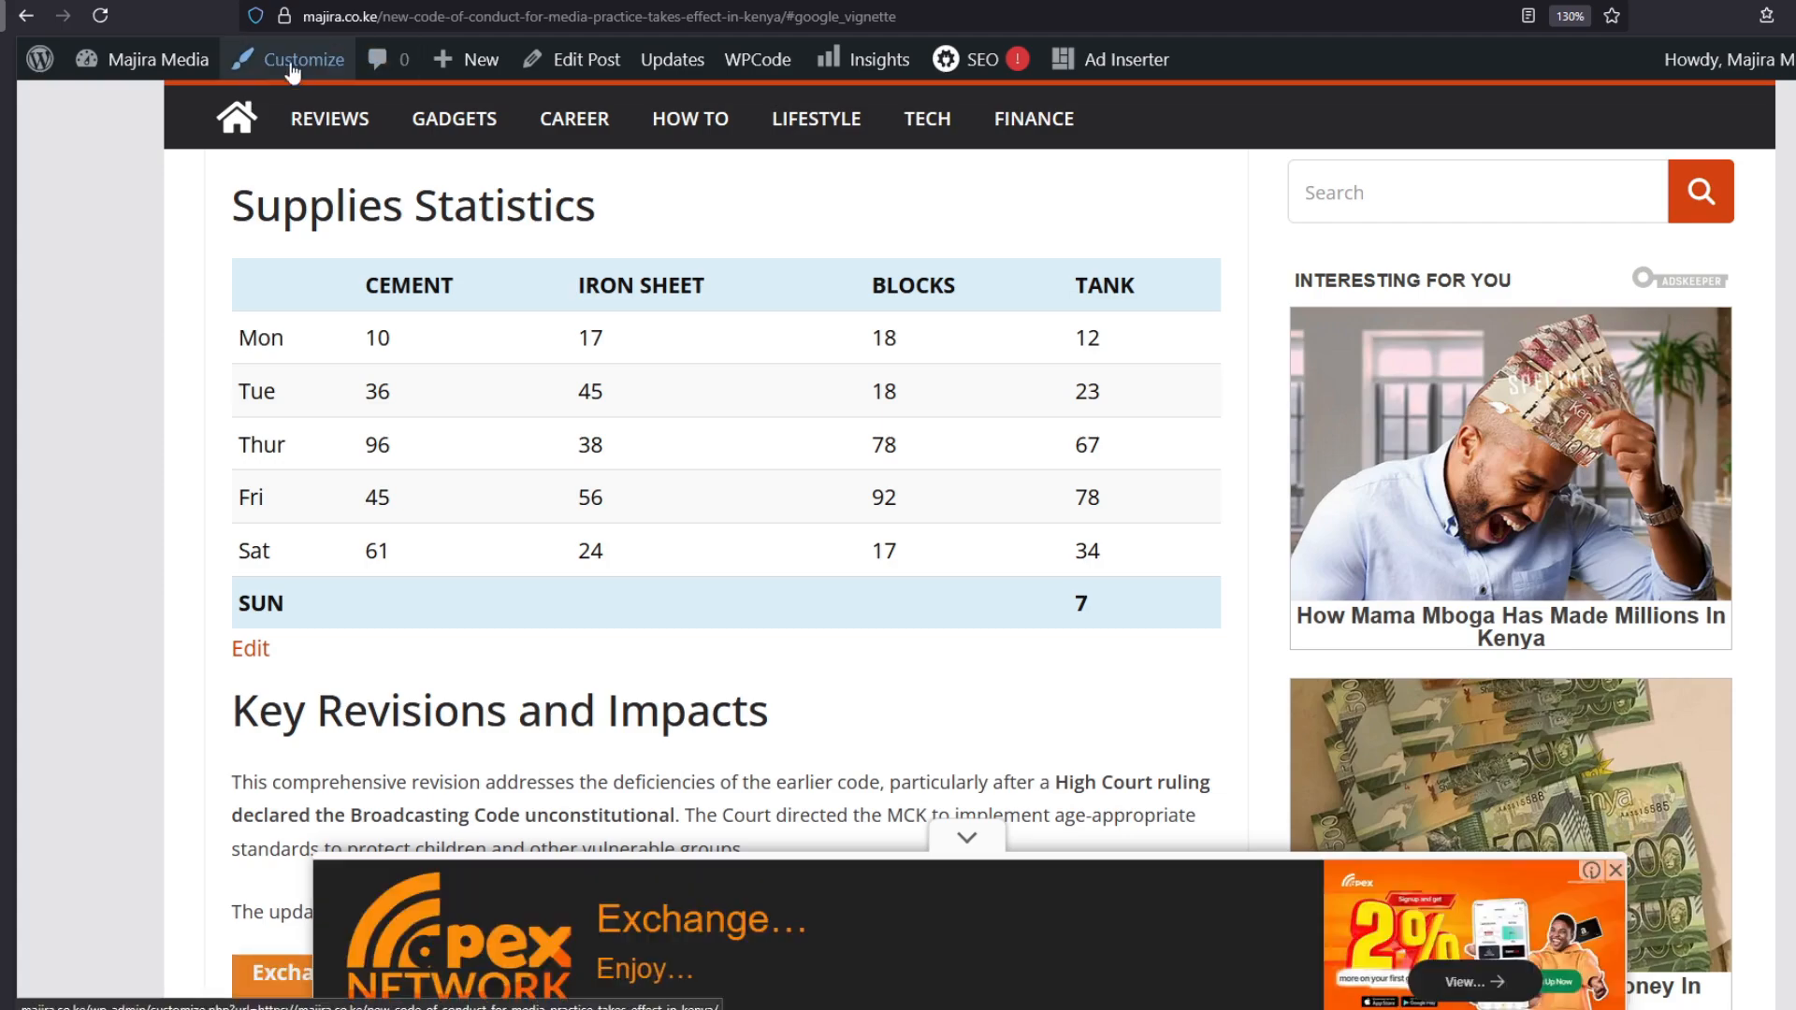
left_click(100, 15)
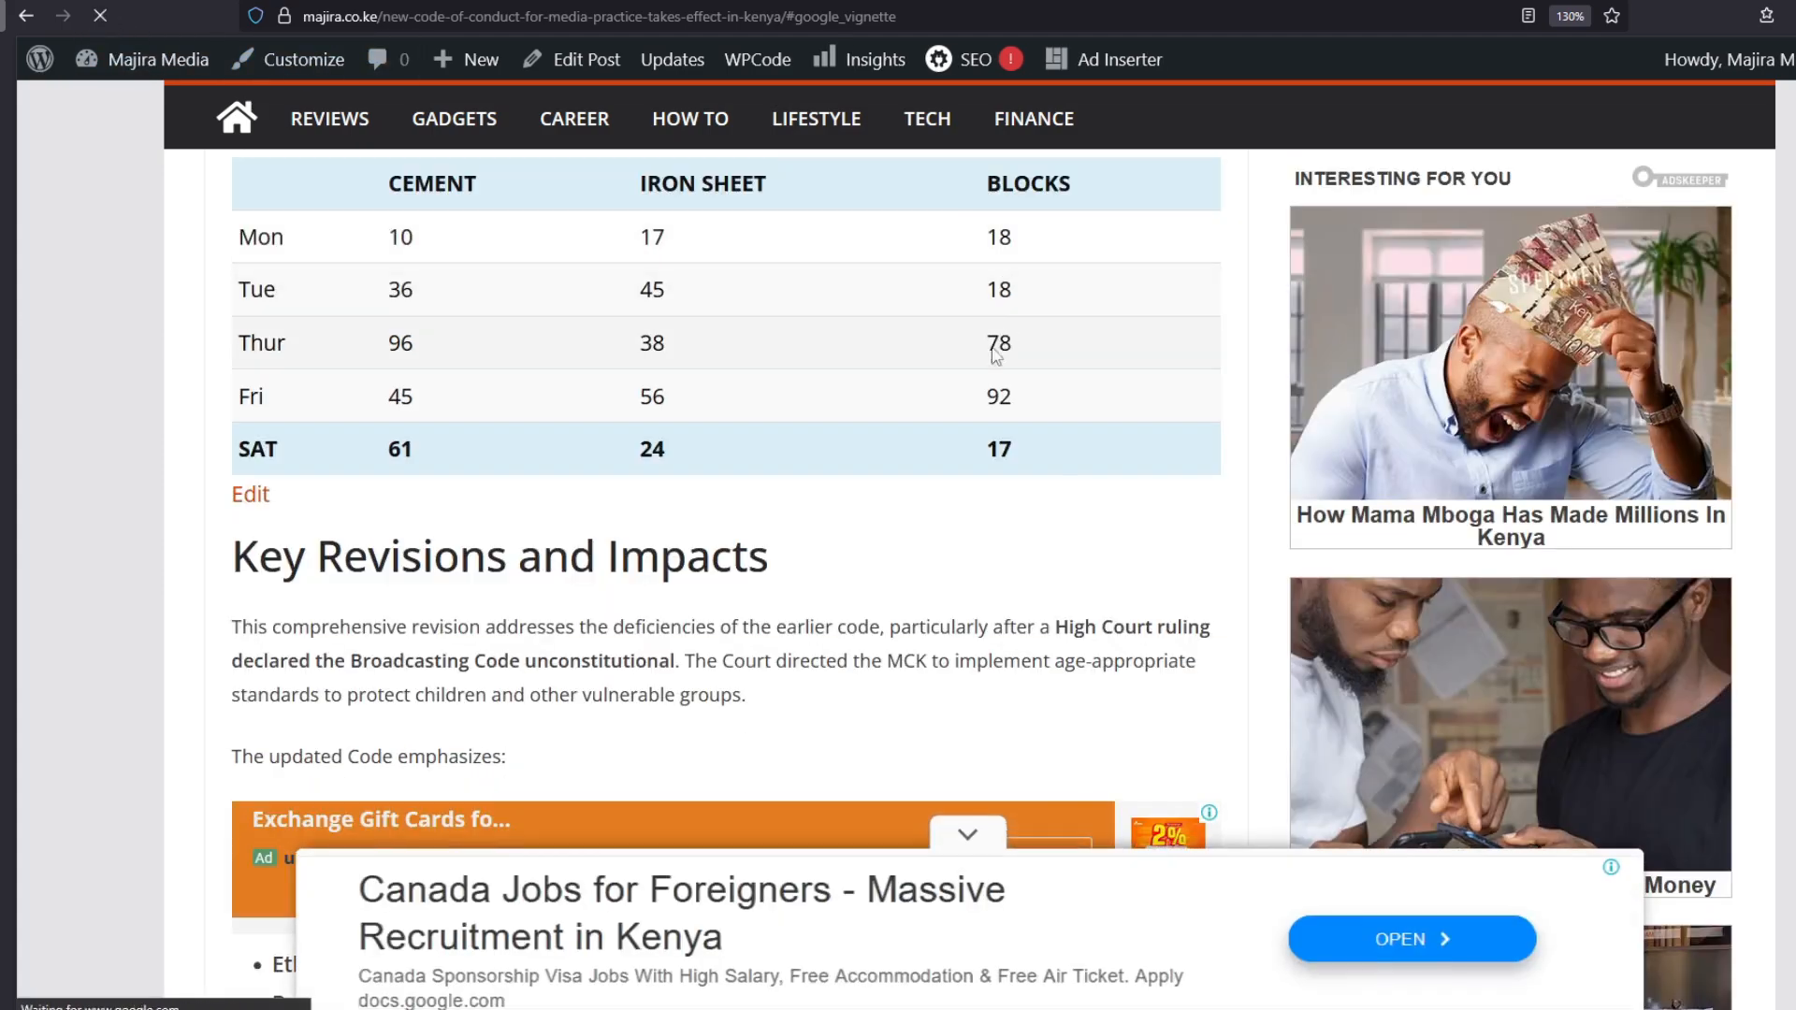
scroll(804, 472, "up", 2)
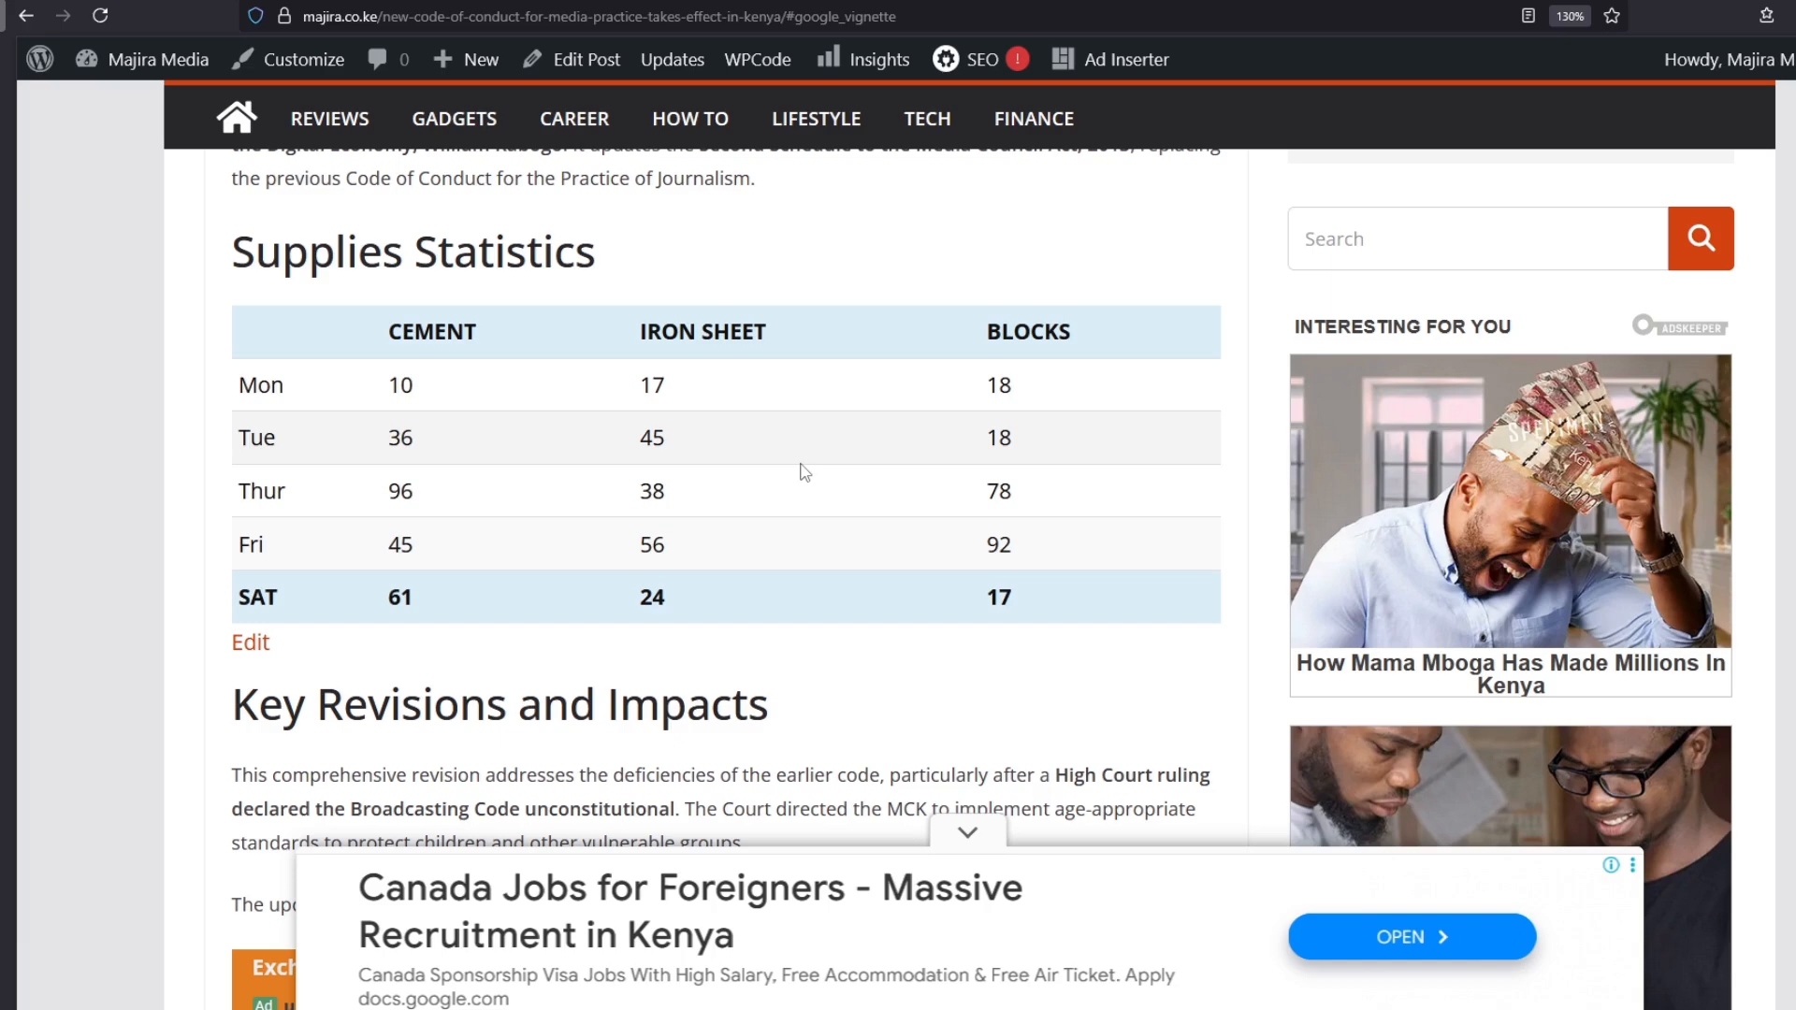